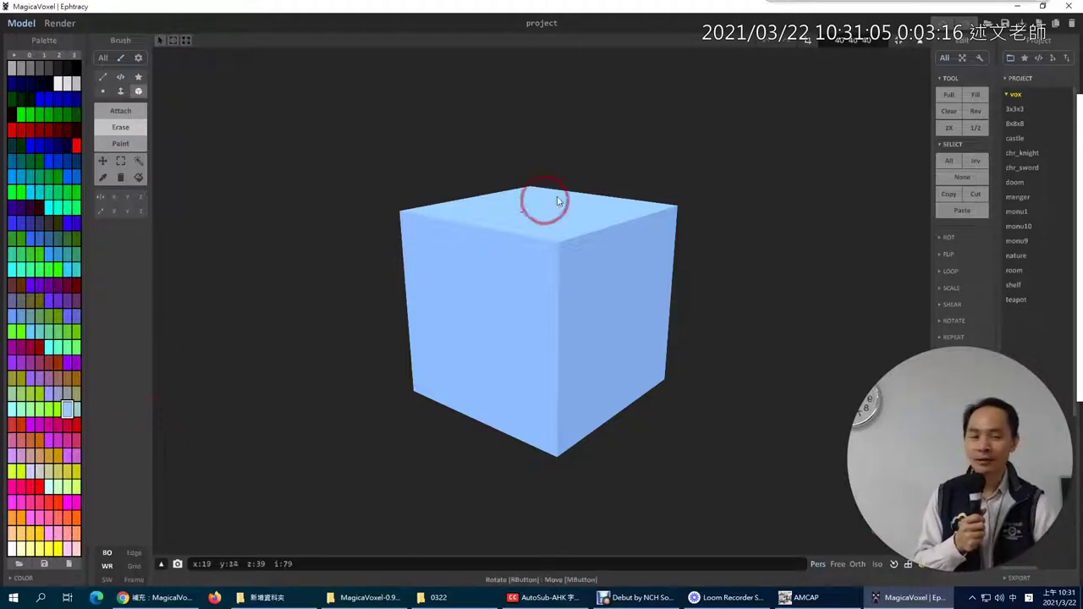
Step: Switch to the browser and open the MagicaVoxel 系列 ep.1 Modeling video unit from the course page
{"action": "left_click", "coordinate": [1018, 8]}
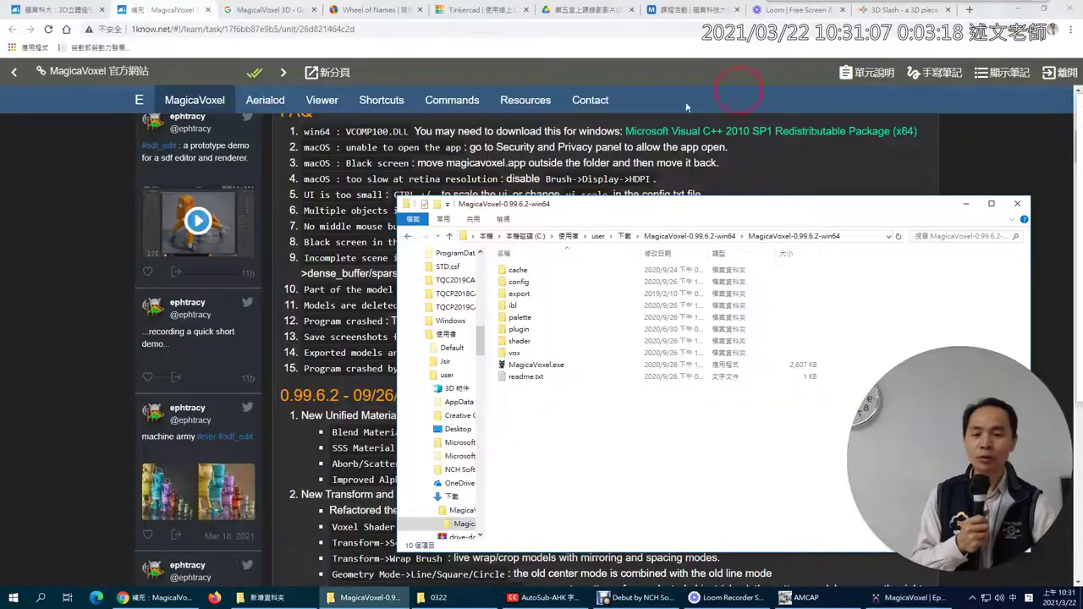
{"action": "left_click", "coordinate": [75, 10]}
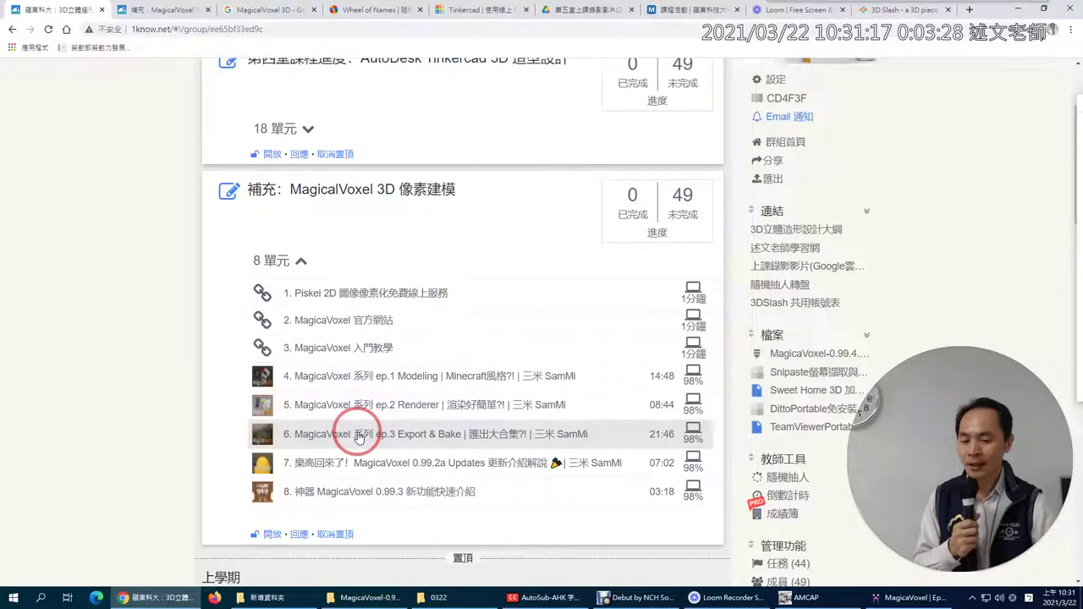
{"action": "left_click", "coordinate": [414, 389]}
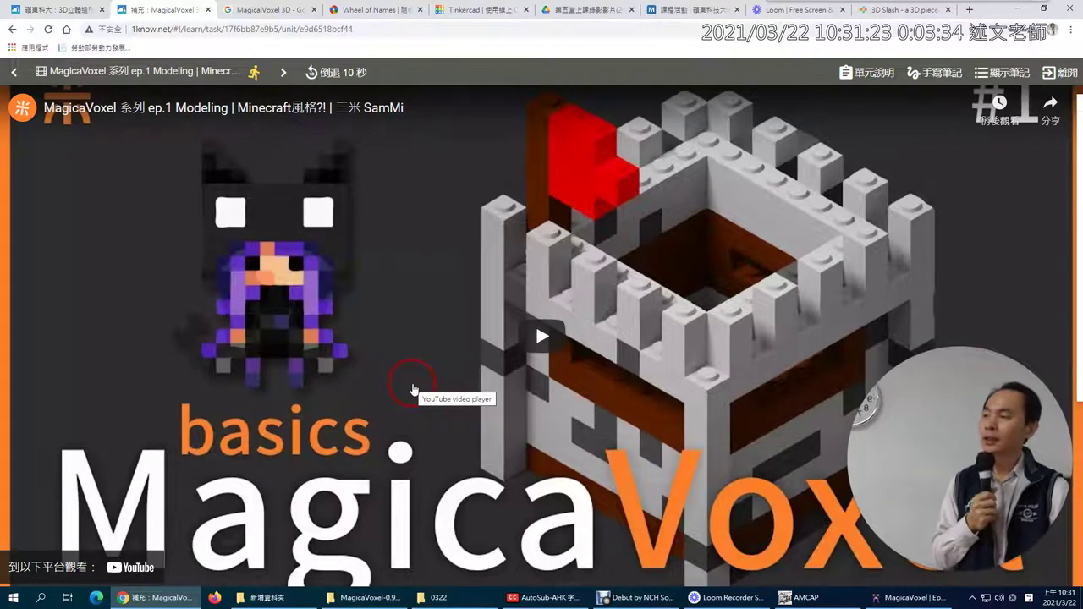
Step: Close the video unit and return to the course page to review the MagicalVoxel 3D 像素建模 unit list
{"action": "left_click", "coordinate": [208, 9]}
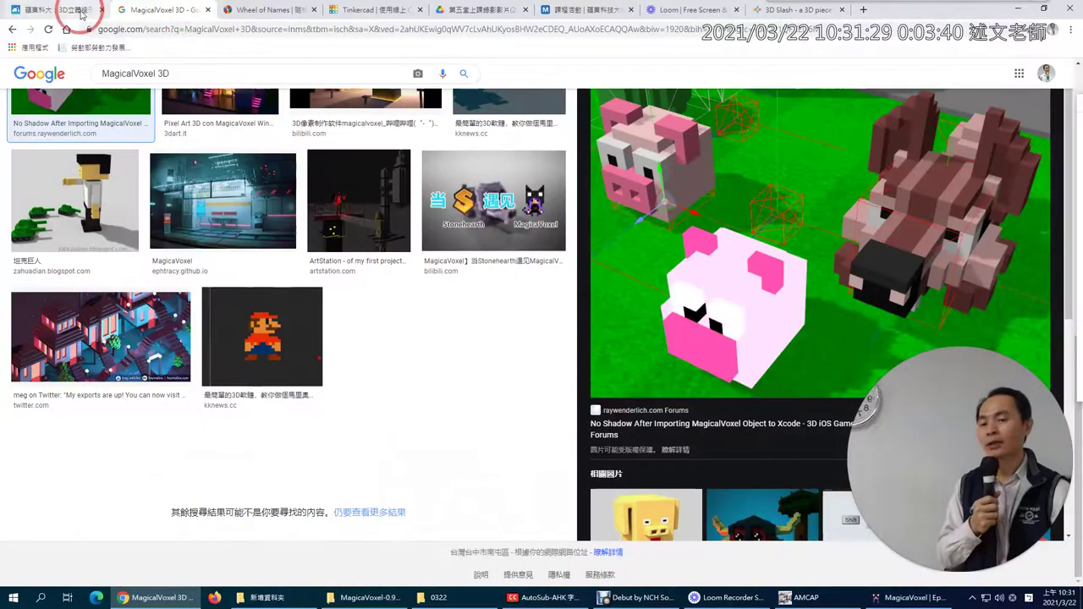
{"action": "left_click", "coordinate": [79, 11]}
{"action": "left_click", "coordinate": [73, 356]}
{"action": "scroll", "coordinate": [75, 356], "scroll_direction": "up", "scroll_amount": 4}
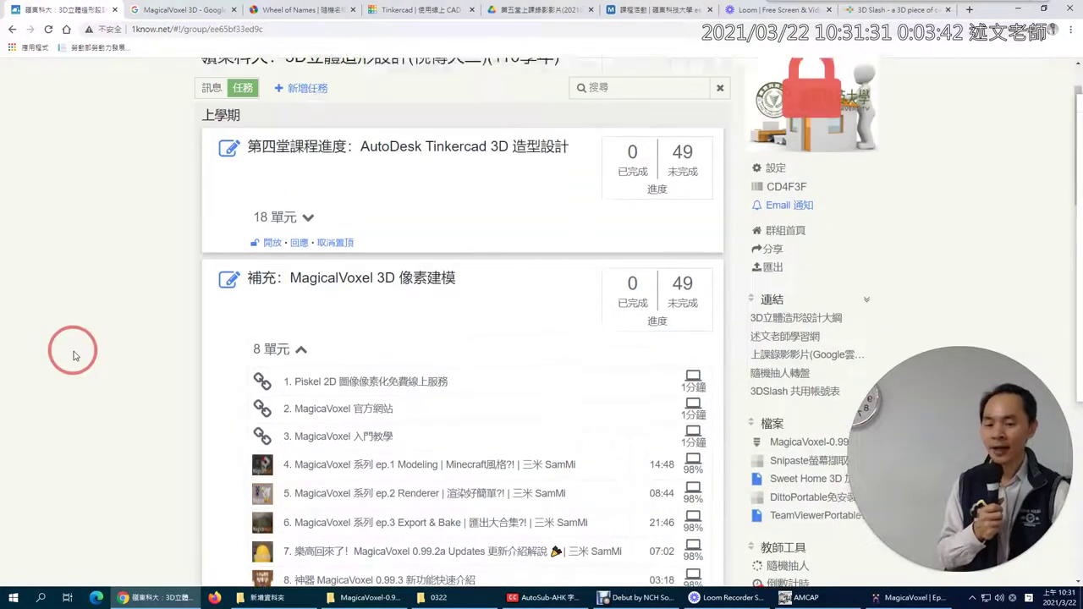
{"action": "scroll", "coordinate": [81, 354], "scroll_direction": "down", "scroll_amount": 1}
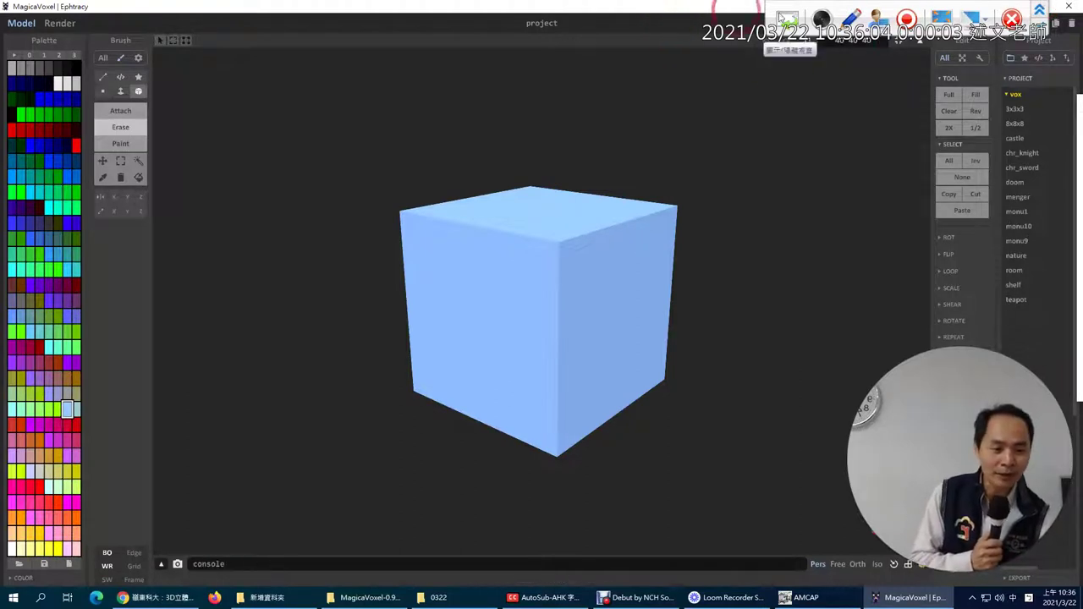
Step: Load the 3x3x3 sample project and examine the cube's holes from an angle and up close
{"action": "left_click", "coordinate": [1040, 10]}
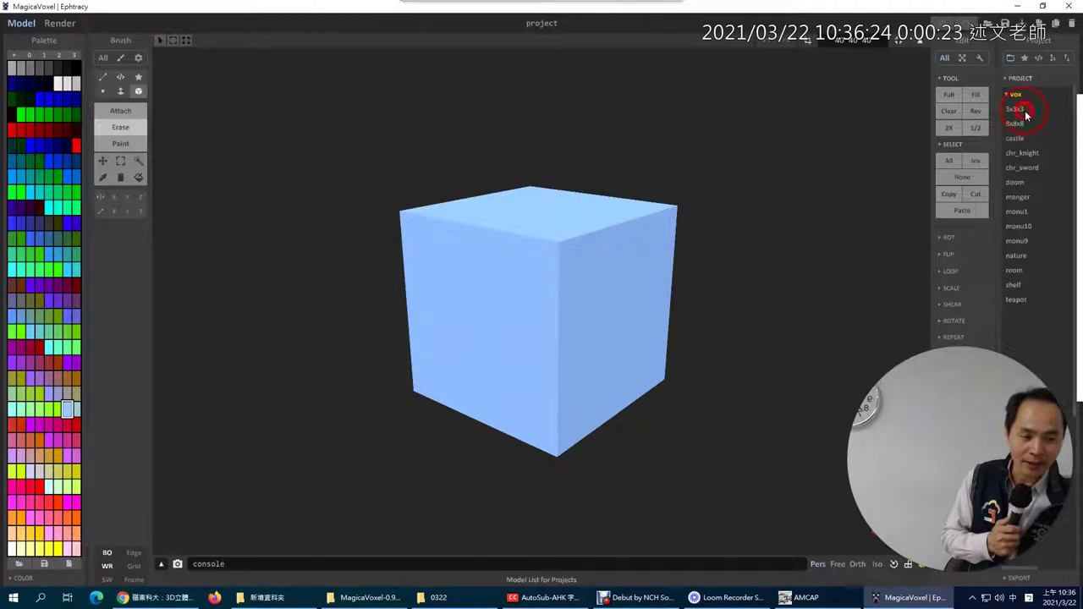
{"action": "left_click", "coordinate": [1020, 110]}
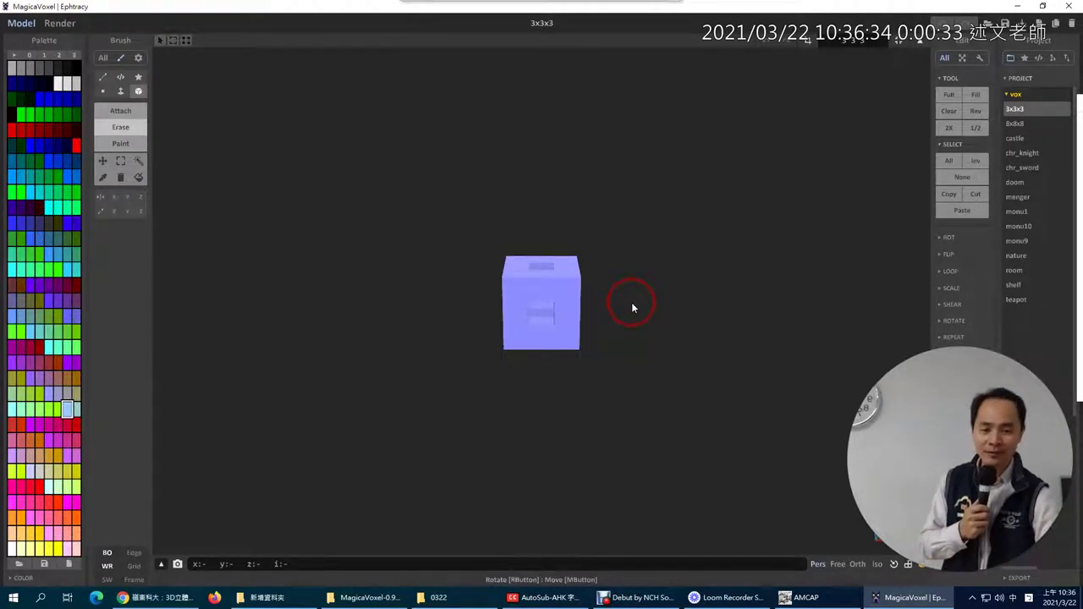
{"action": "right_click_drag", "start_coordinate": [632, 306], "coordinate": [602, 305]}
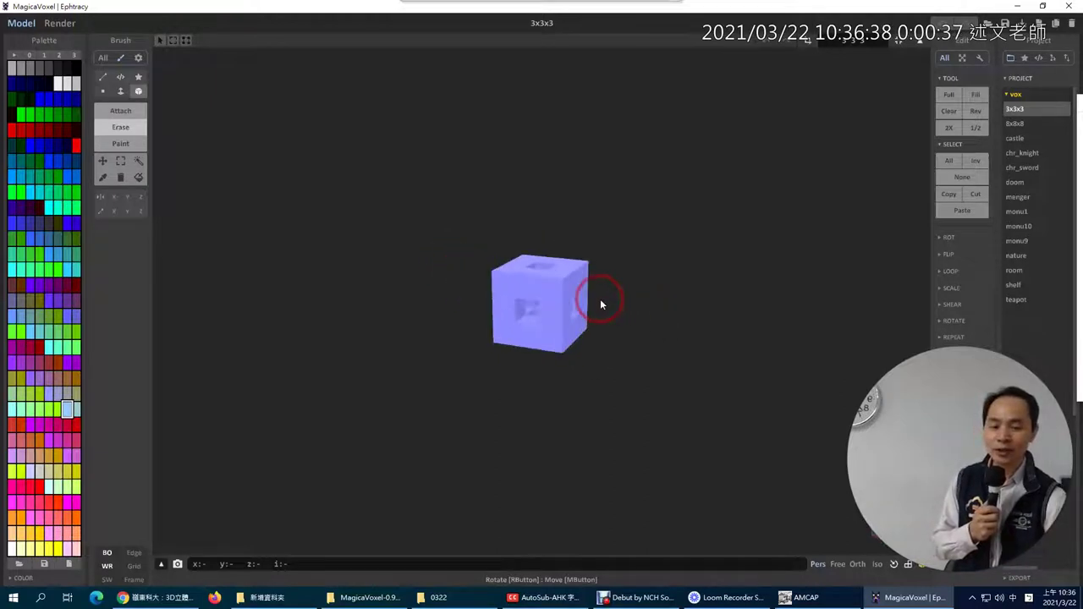
{"action": "scroll", "coordinate": [600, 298], "scroll_direction": "up", "scroll_amount": 5}
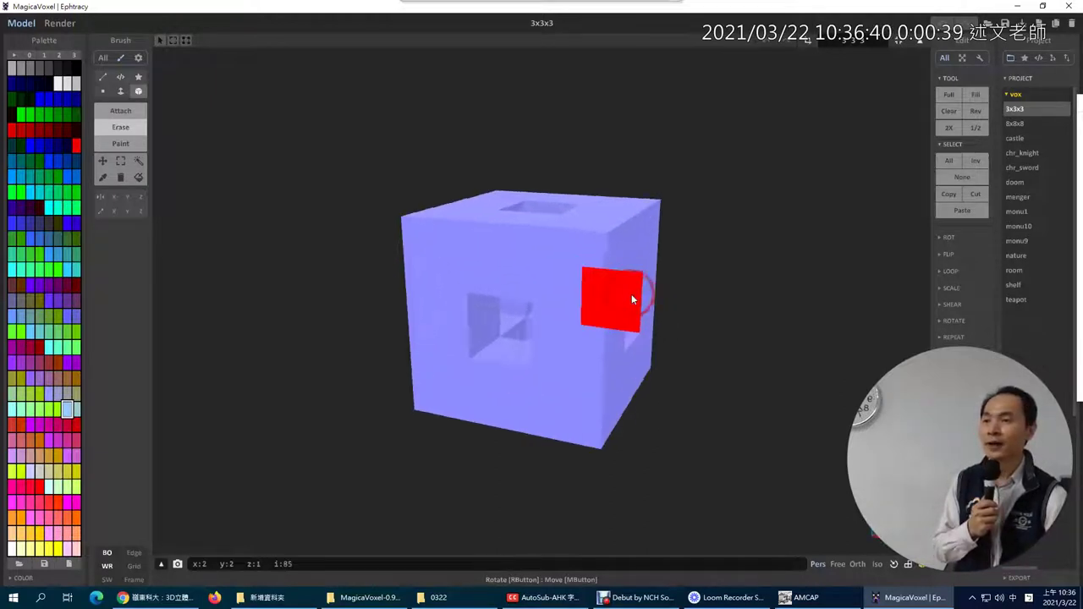
{"action": "scroll", "coordinate": [631, 299], "scroll_direction": "down", "scroll_amount": 3}
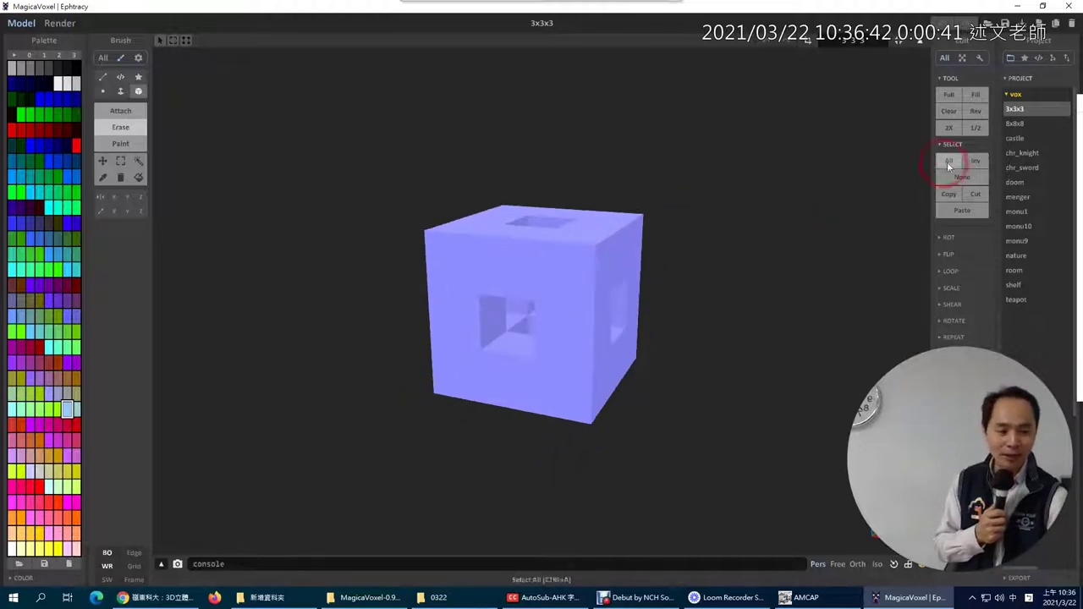
Step: Load the 8x8x8 and castle sample projects and inspect each model from an angle
{"action": "left_click", "coordinate": [1014, 125]}
{"action": "right_click_drag", "start_coordinate": [718, 258], "coordinate": [663, 262]}
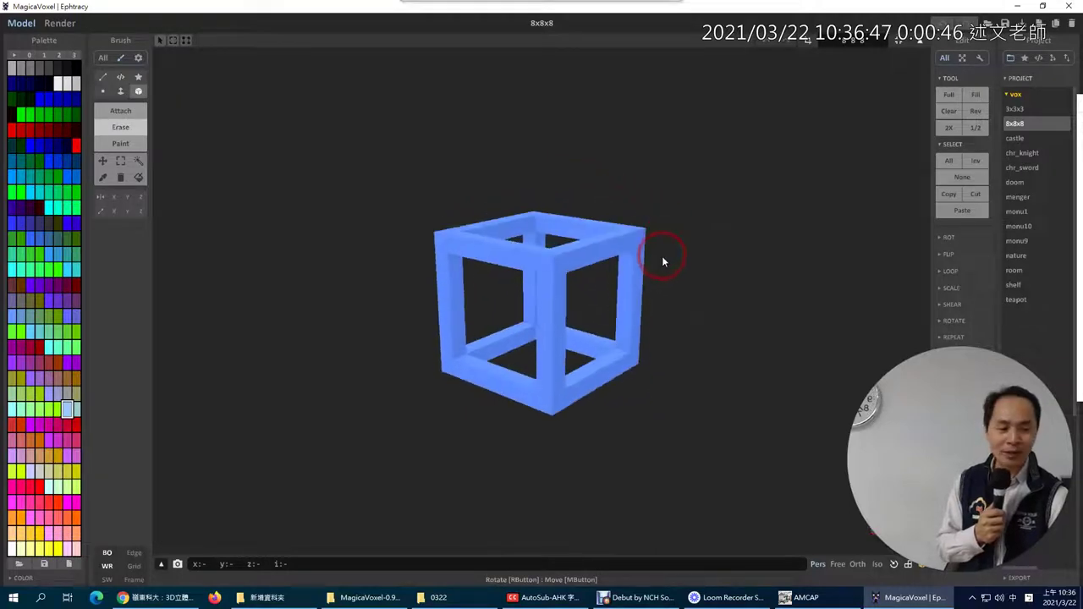
{"action": "left_click", "coordinate": [1015, 138]}
{"action": "right_click_drag", "start_coordinate": [797, 263], "coordinate": [768, 309]}
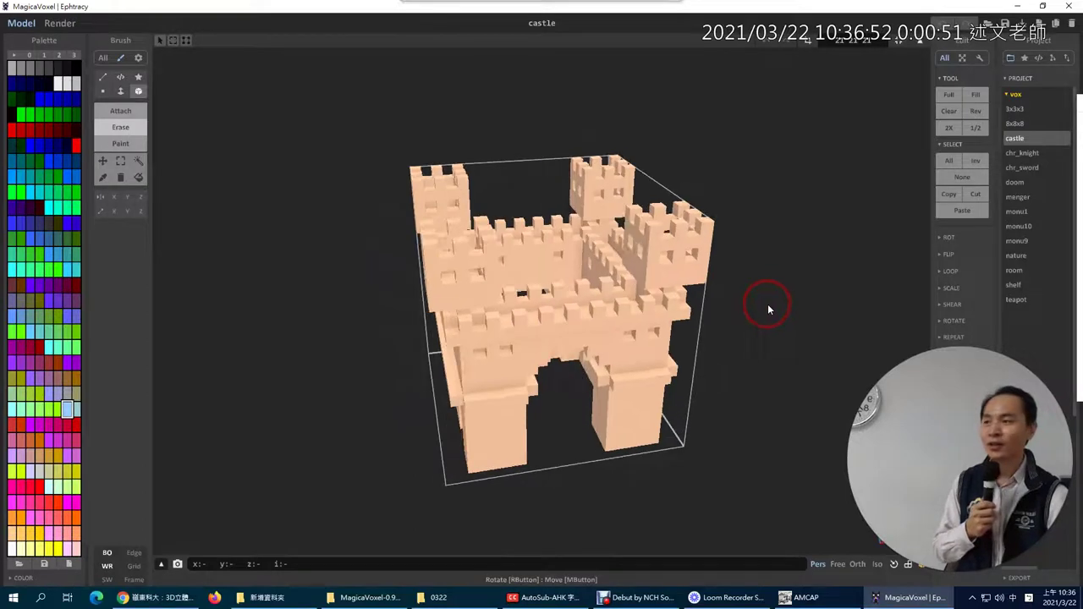
Step: Load the chr_knight sample project and inspect the knight character up close from several sides
{"action": "left_click", "coordinate": [1022, 153]}
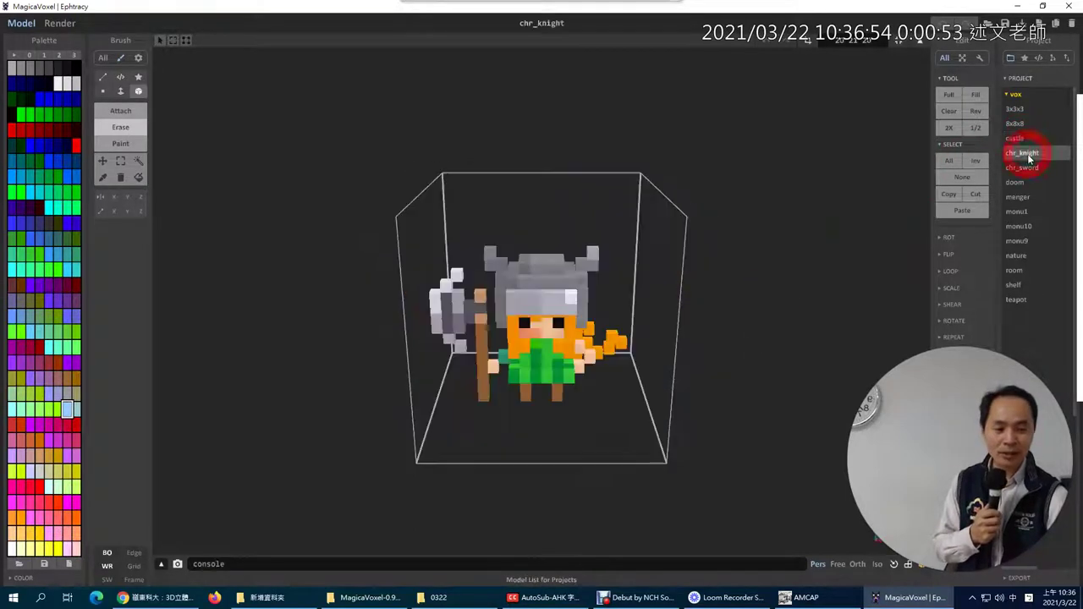
{"action": "right_click_drag", "start_coordinate": [759, 310], "coordinate": [818, 279]}
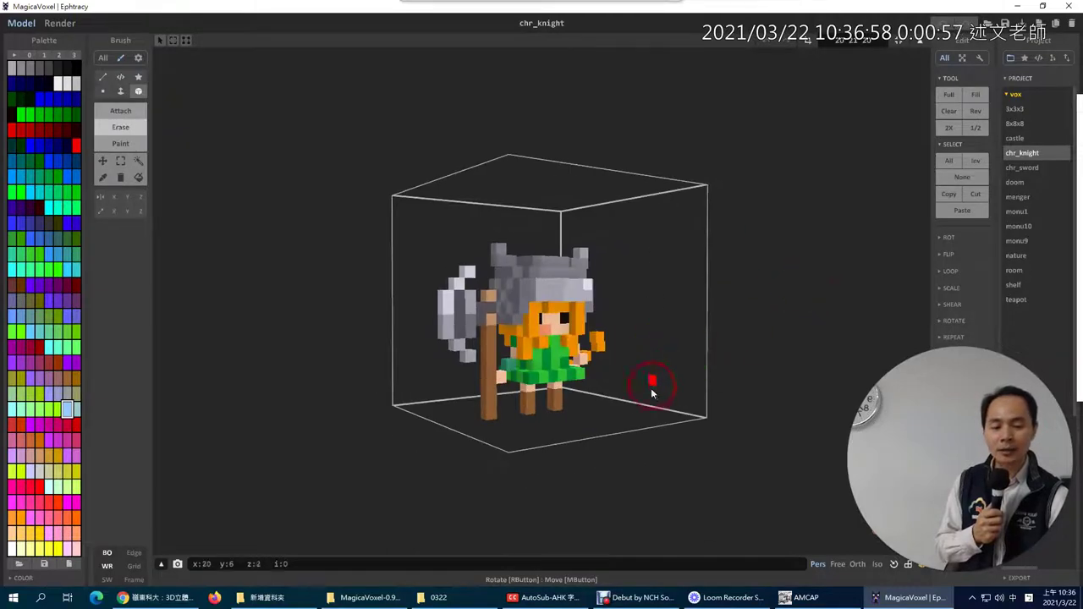
{"action": "scroll", "coordinate": [652, 386], "scroll_direction": "up", "scroll_amount": 4}
{"action": "right_click_drag", "start_coordinate": [789, 327], "coordinate": [743, 327]}
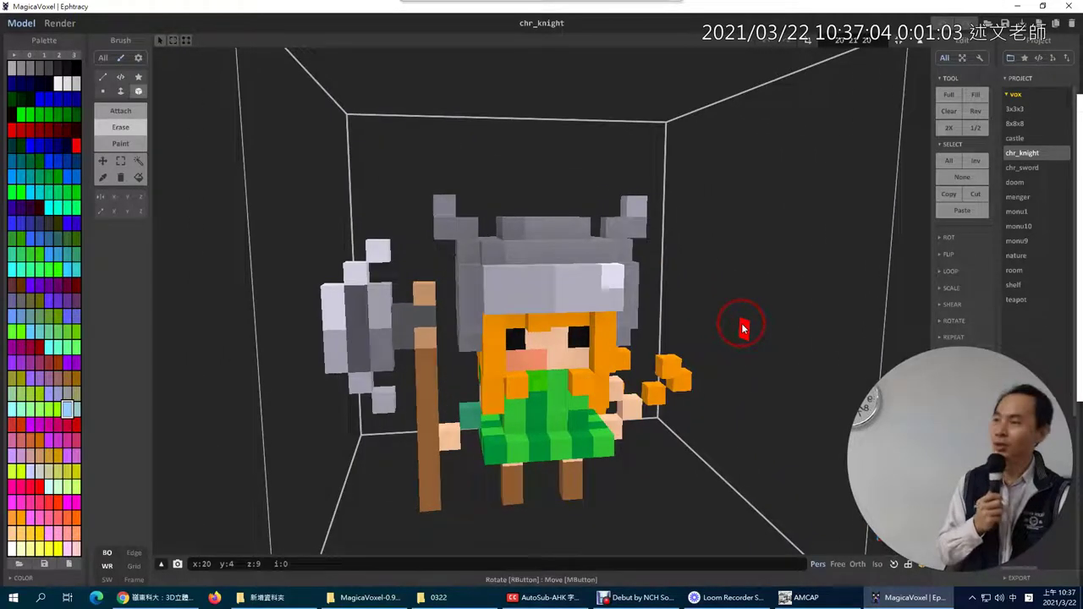
{"action": "right_click_drag", "start_coordinate": [743, 329], "coordinate": [678, 353]}
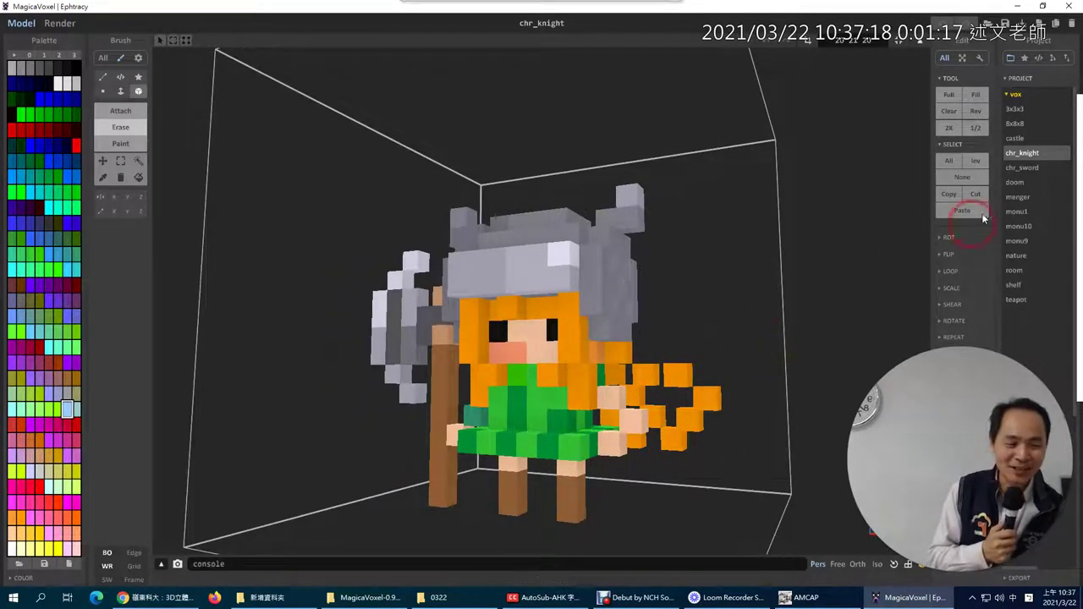
Step: Load the chr_sword sample project and inspect the sword character from the side and up close
{"action": "left_click", "coordinate": [1027, 168]}
{"action": "right_click_drag", "start_coordinate": [656, 388], "coordinate": [738, 374]}
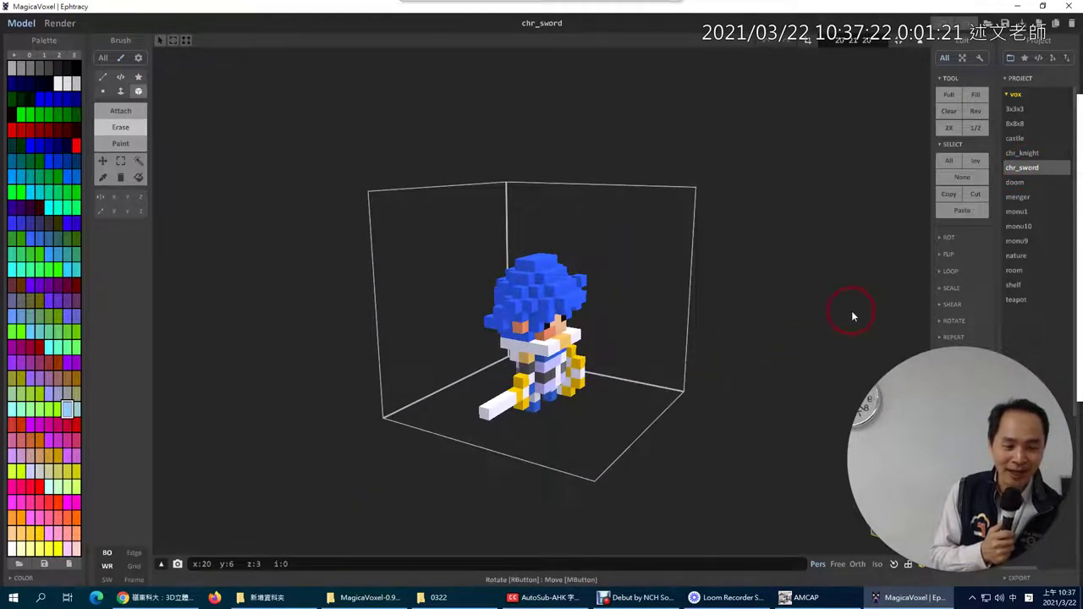
{"action": "scroll", "coordinate": [667, 357], "scroll_direction": "up", "scroll_amount": 3}
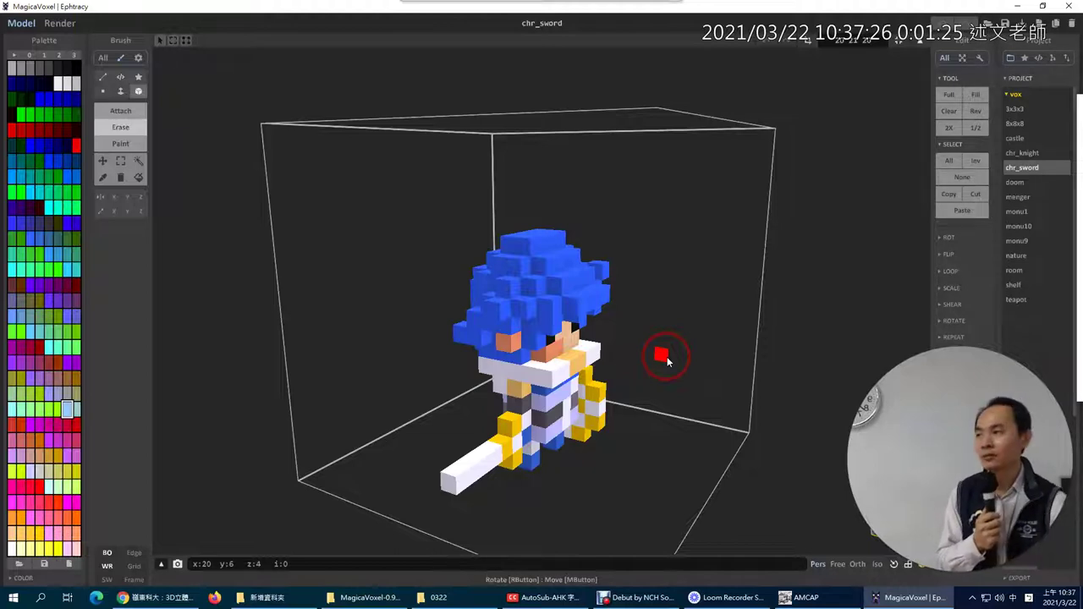
Step: Load the doom and menger sample projects and inspect each model from an angle
{"action": "left_click", "coordinate": [1021, 184]}
{"action": "mouse_move", "coordinate": [716, 383]}
{"action": "right_mouse_down"}
{"action": "mouse_move", "coordinate": [573, 369]}
{"action": "mouse_move", "coordinate": [716, 397]}
{"action": "right_mouse_up"}
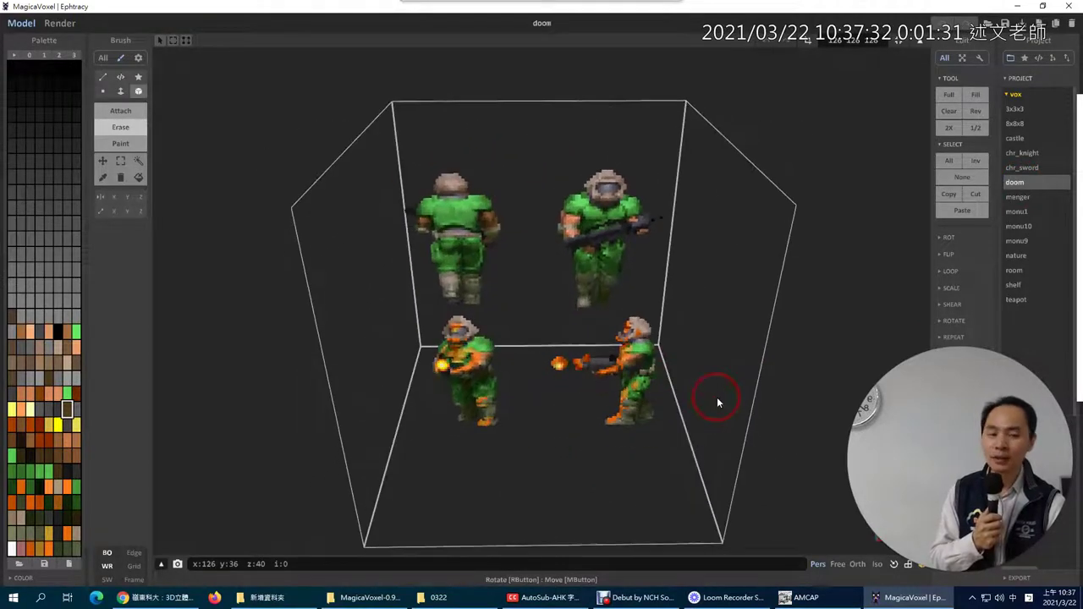
{"action": "left_click", "coordinate": [1027, 199]}
{"action": "right_click_drag", "start_coordinate": [872, 281], "coordinate": [752, 312]}
Step: Load the monu1 and monu10 sample projects and inspect each building from an angle
{"action": "left_click", "coordinate": [1015, 212]}
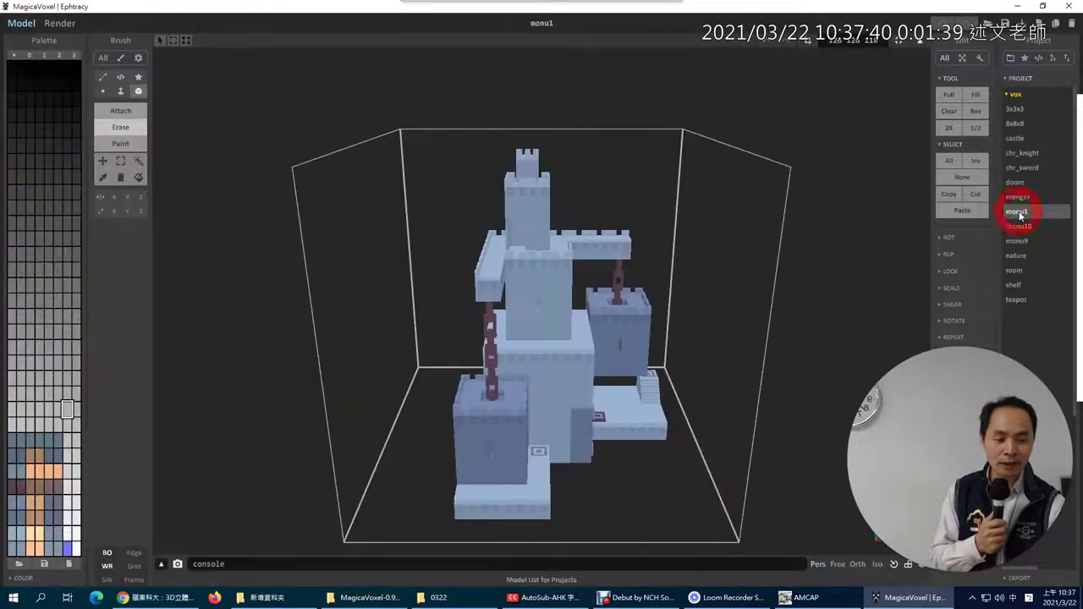
{"action": "right_click_drag", "start_coordinate": [808, 362], "coordinate": [864, 280]}
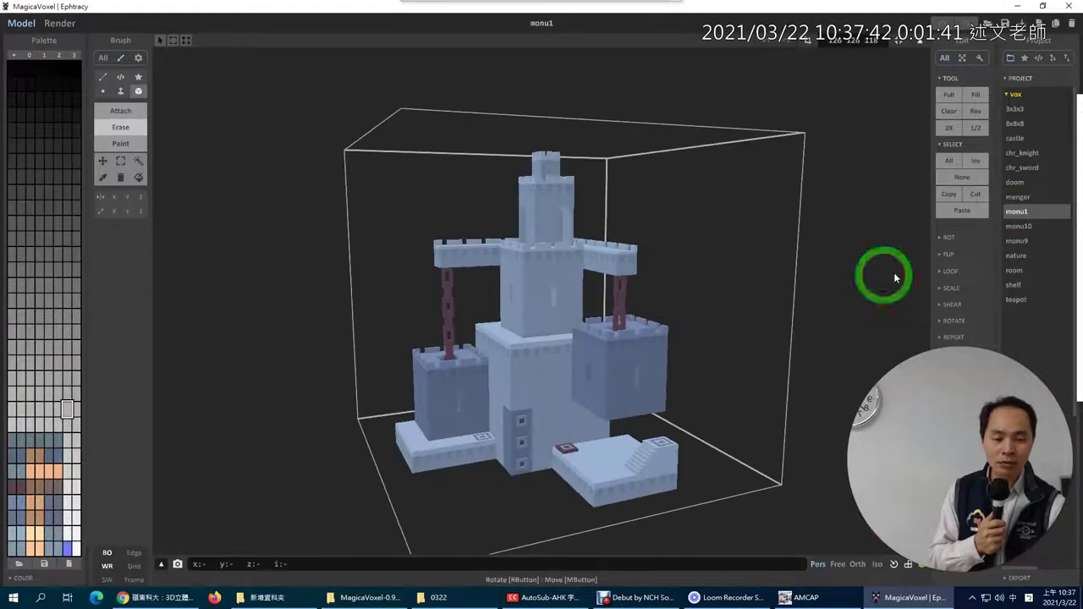
{"action": "left_click", "coordinate": [1017, 228]}
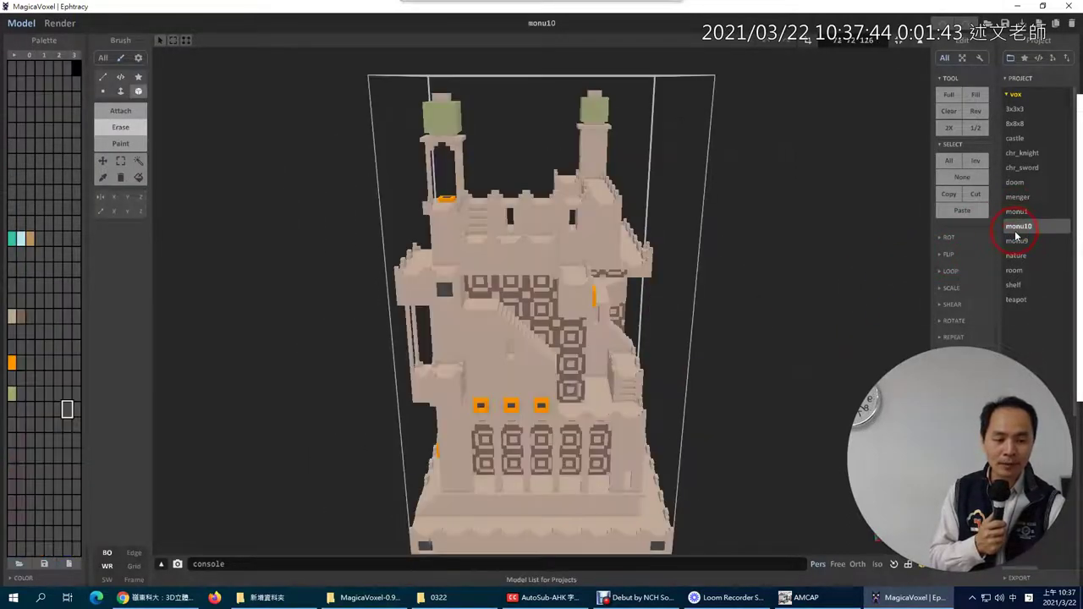
{"action": "right_click_drag", "start_coordinate": [924, 299], "coordinate": [733, 332]}
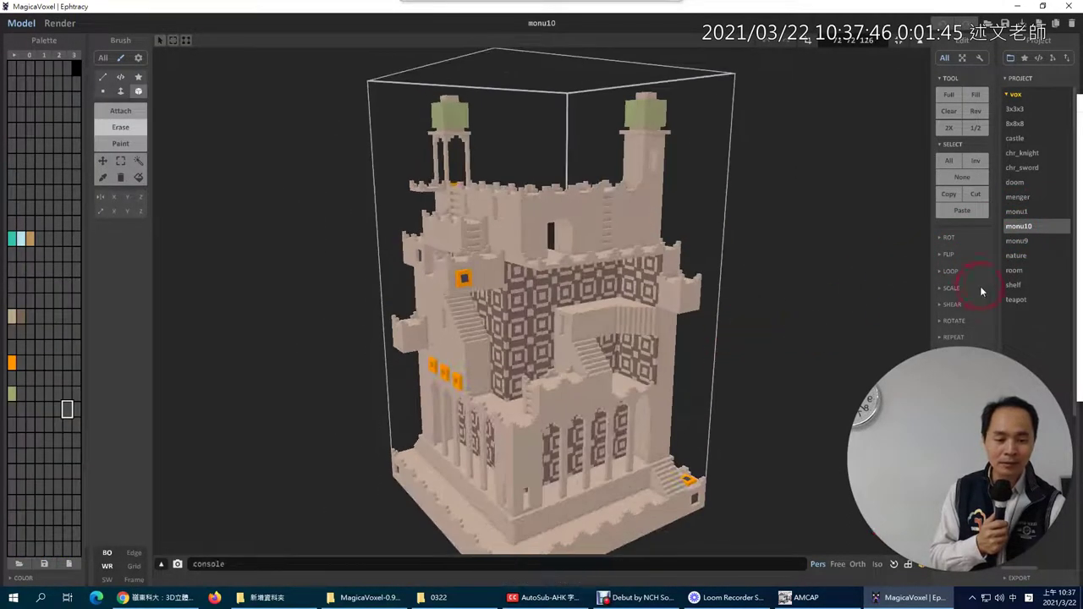
Step: Load the monu9 sample project, inspect it from an angle and render it
{"action": "left_click", "coordinate": [1016, 241]}
{"action": "right_click_drag", "start_coordinate": [875, 325], "coordinate": [927, 332]}
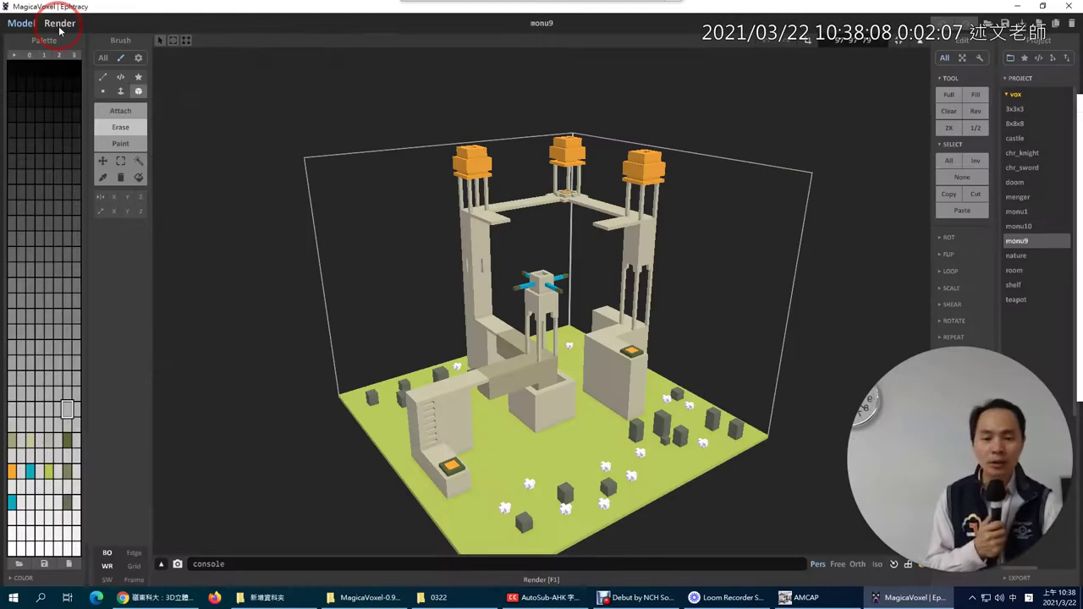
{"action": "left_click", "coordinate": [59, 25]}
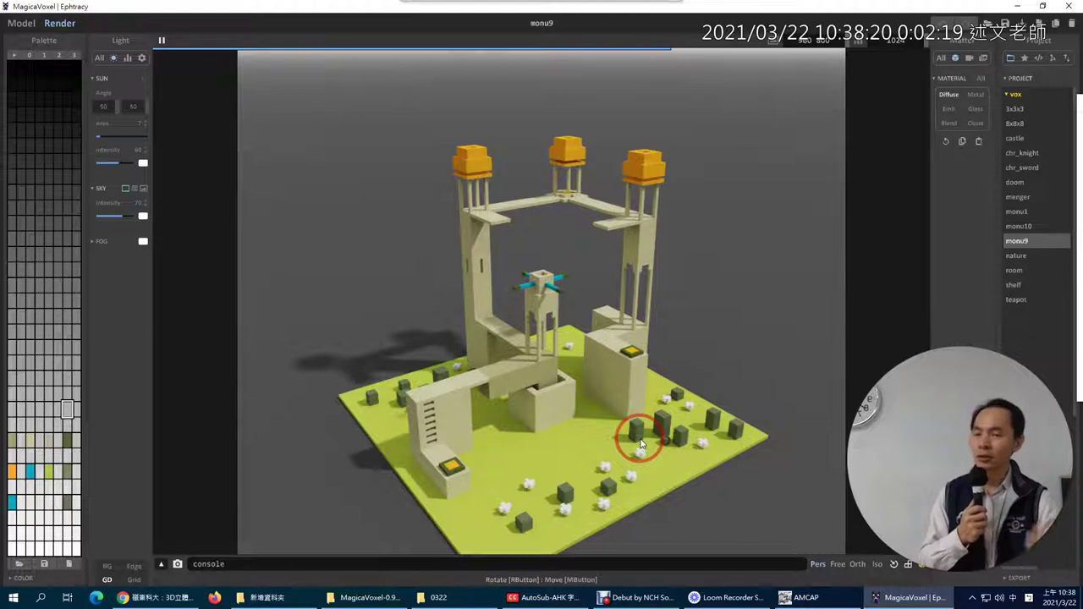
Step: Load the nature and room sample projects in render mode and inspect the room's lit interior from the front
{"action": "left_click", "coordinate": [1016, 256]}
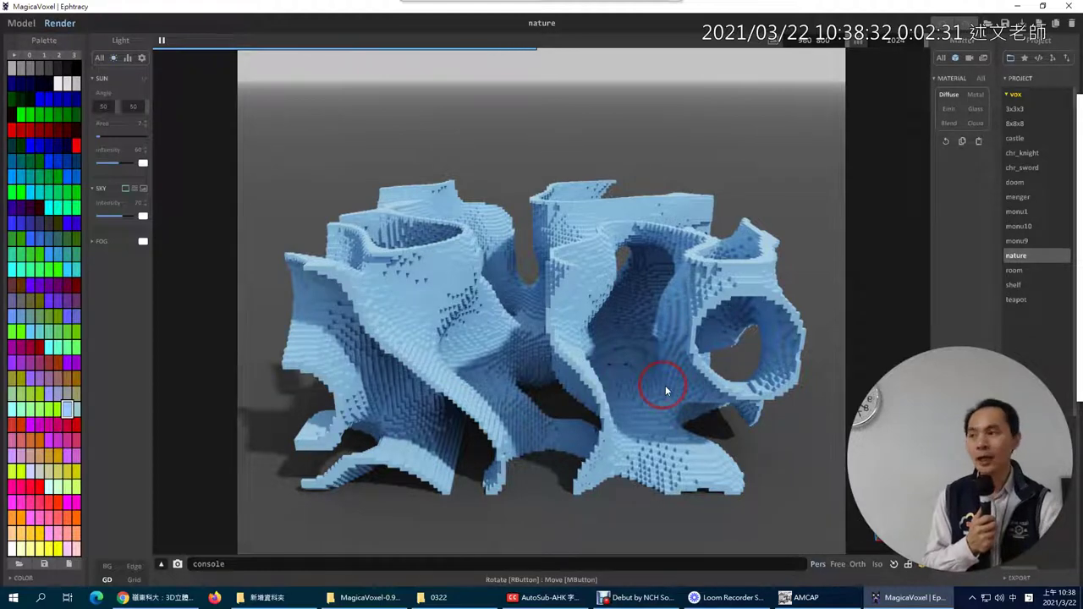
{"action": "left_click", "coordinate": [1015, 270]}
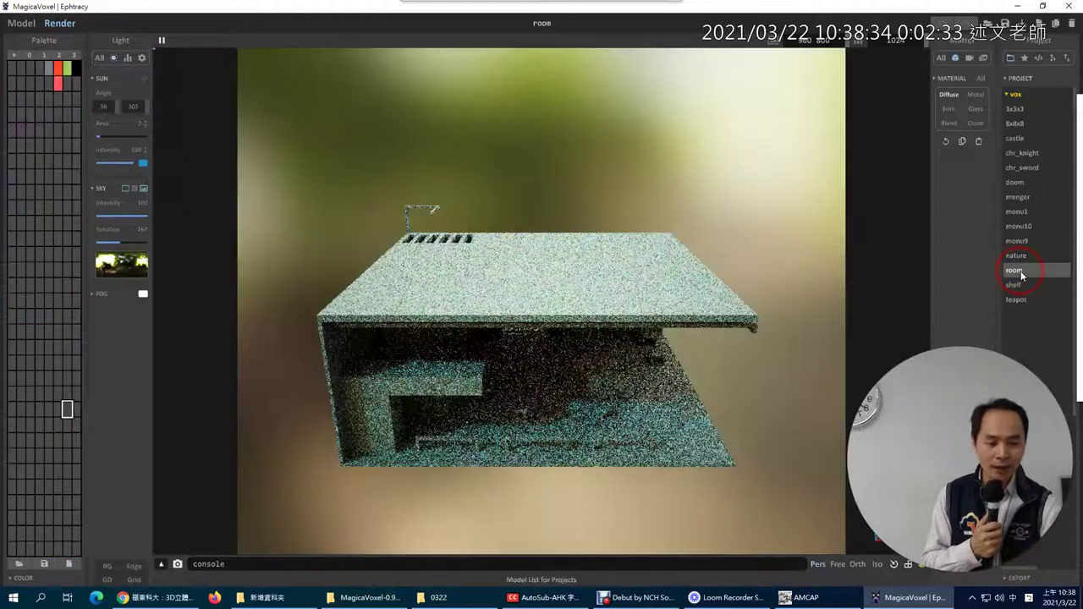
{"action": "right_click_drag", "start_coordinate": [780, 424], "coordinate": [743, 394]}
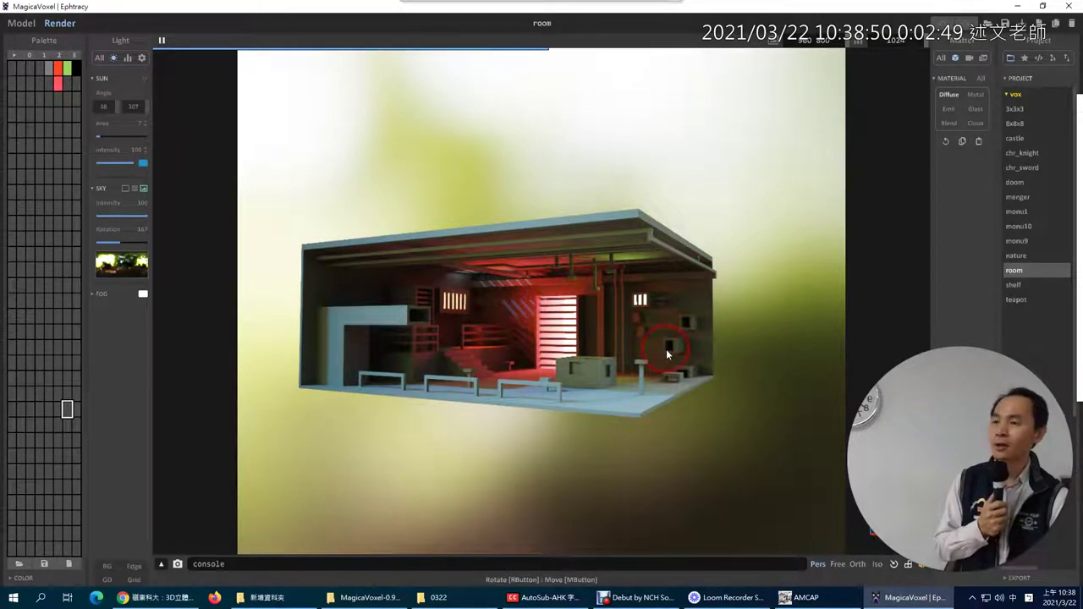
Step: Compare the room sample in model mode and render mode, and examine its render from above and below
{"action": "left_click", "coordinate": [13, 27]}
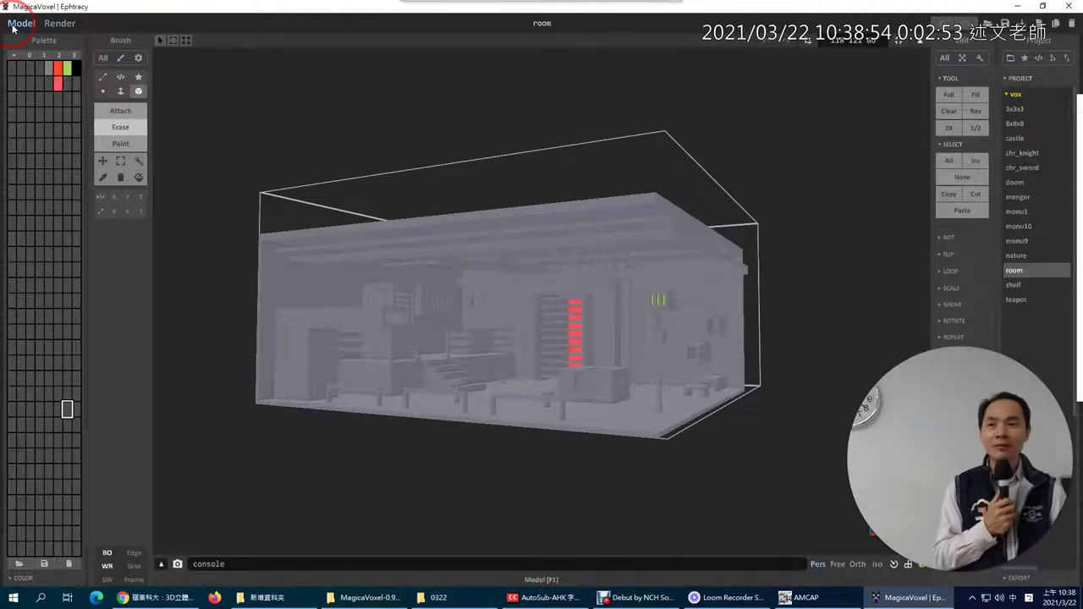
{"action": "left_click", "coordinate": [57, 26]}
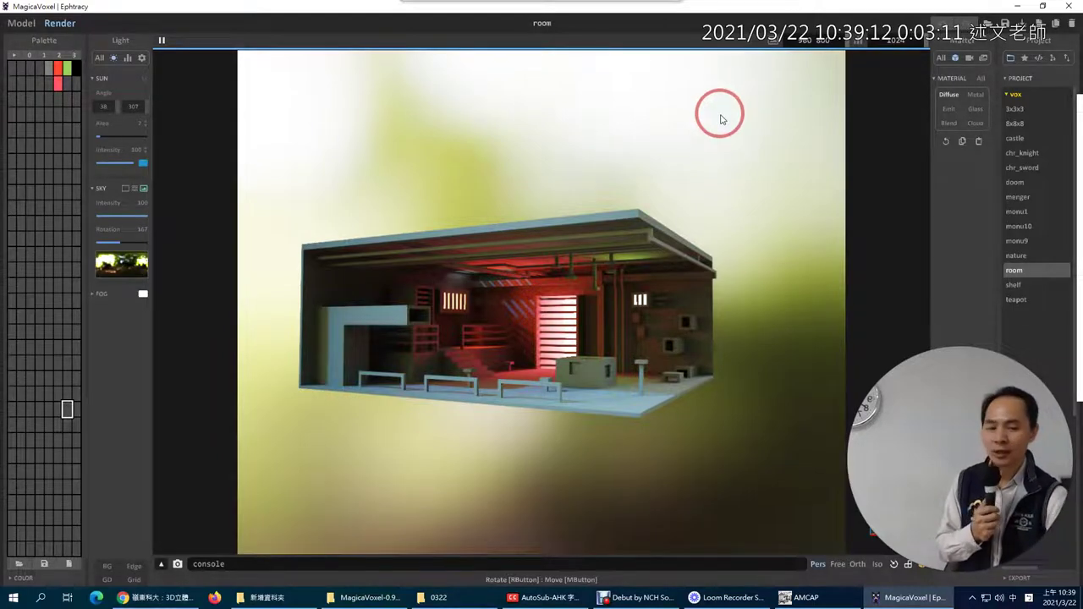
{"action": "right_click_drag", "start_coordinate": [724, 140], "coordinate": [743, 198]}
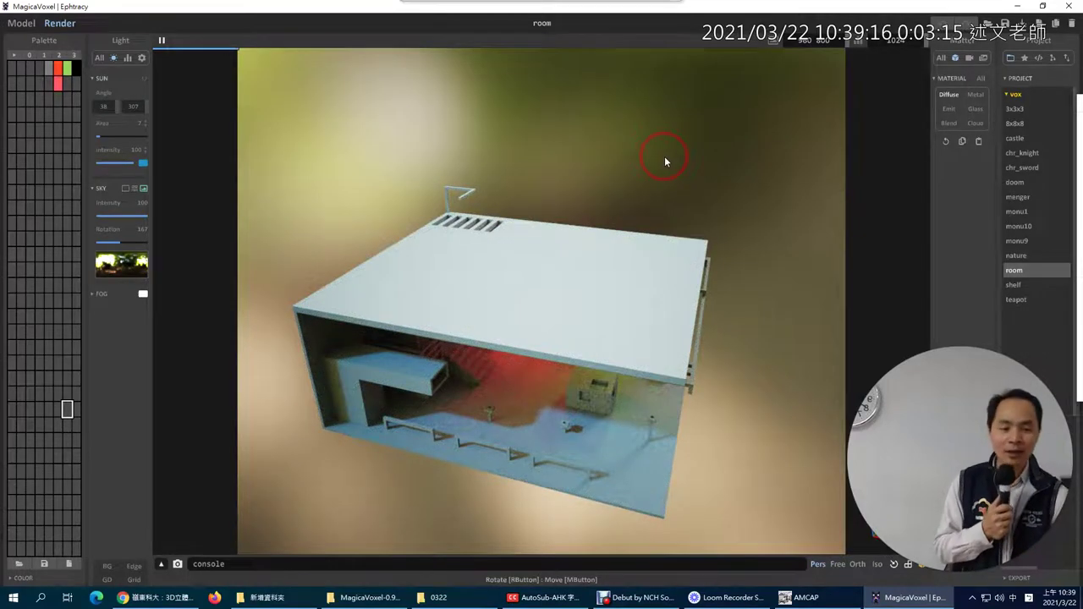
{"action": "right_click_drag", "start_coordinate": [747, 307], "coordinate": [795, 245]}
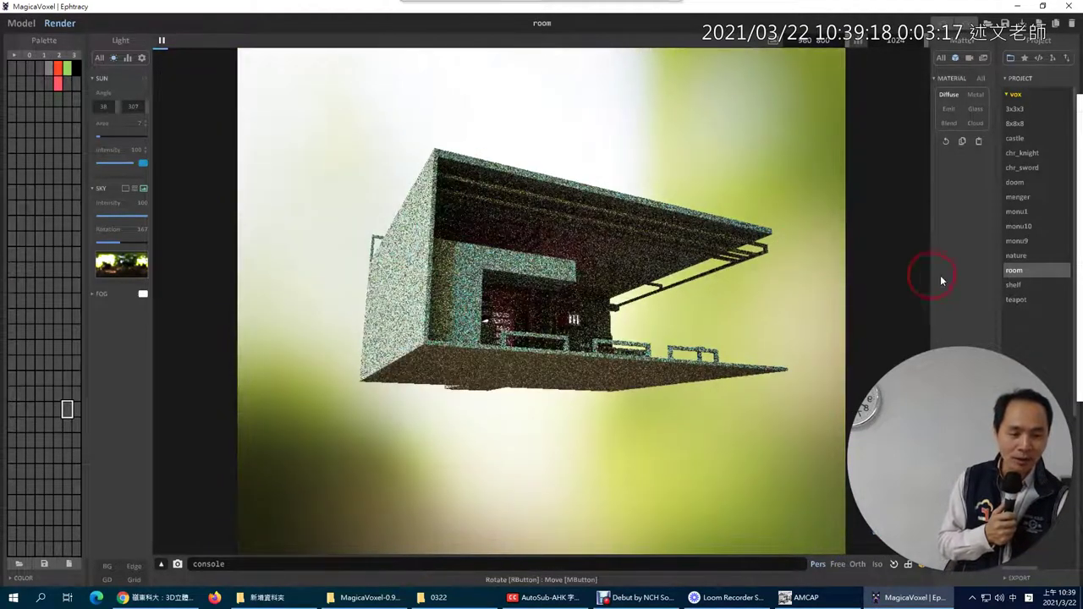
Step: Load the shelf sample project in render mode and inspect the frame from an angle
{"action": "left_click", "coordinate": [1014, 285]}
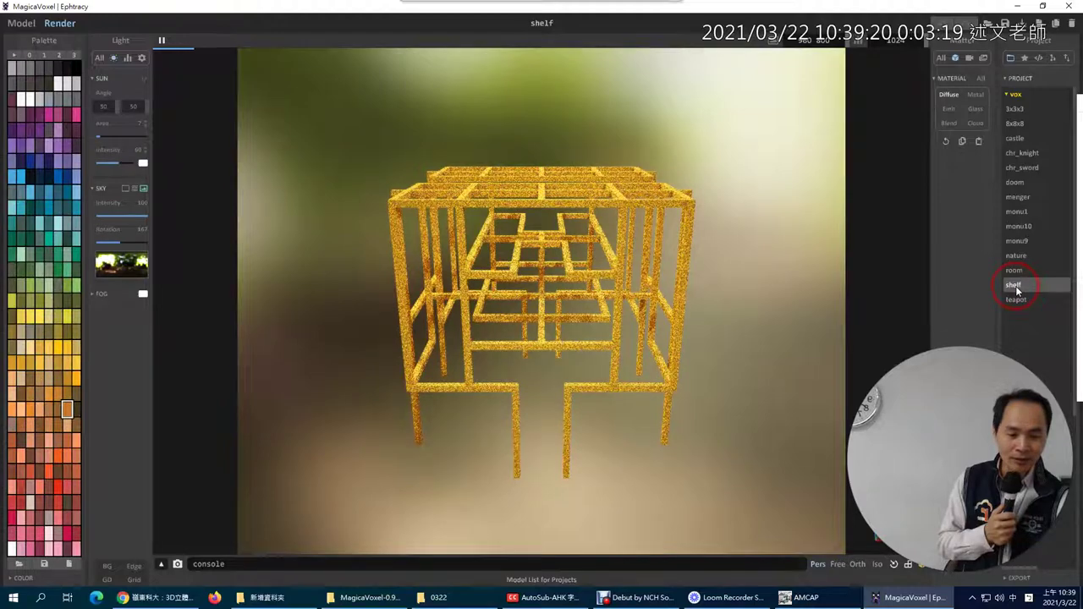
{"action": "right_click_drag", "start_coordinate": [757, 398], "coordinate": [794, 371]}
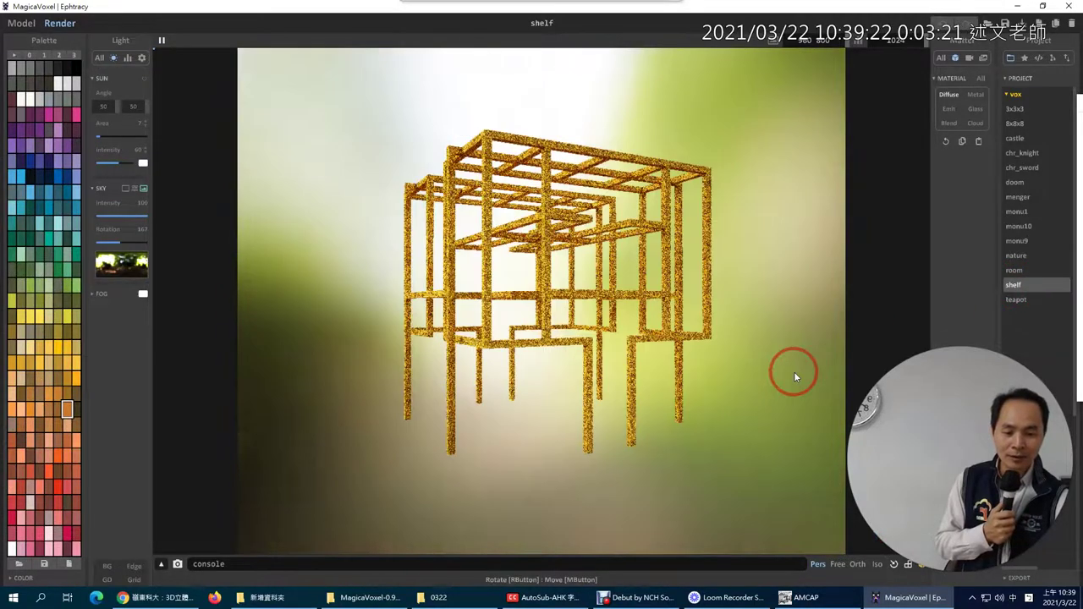
Step: Load the teapot, chr_knight and castle sample projects in render mode and inspect the castle up close in model mode
{"action": "left_click", "coordinate": [1013, 300]}
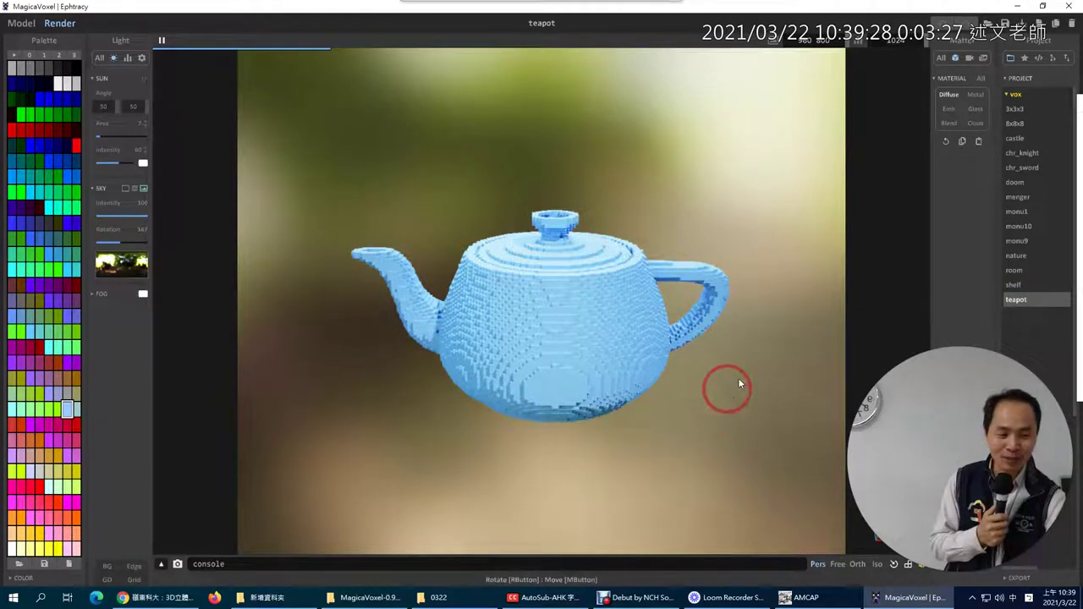
{"action": "left_click", "coordinate": [1029, 156]}
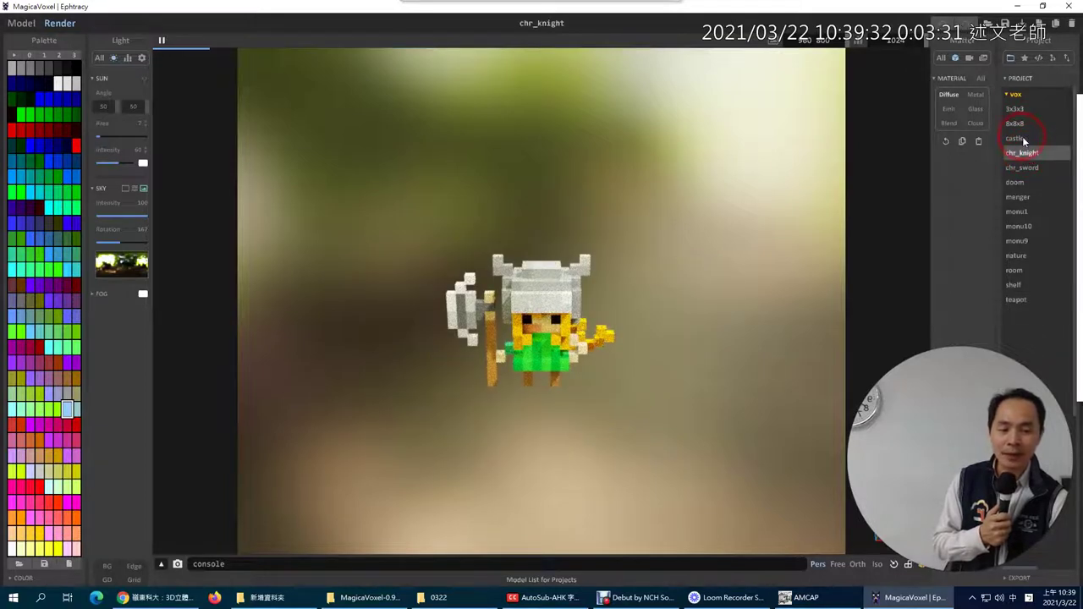
{"action": "left_click", "coordinate": [1021, 138]}
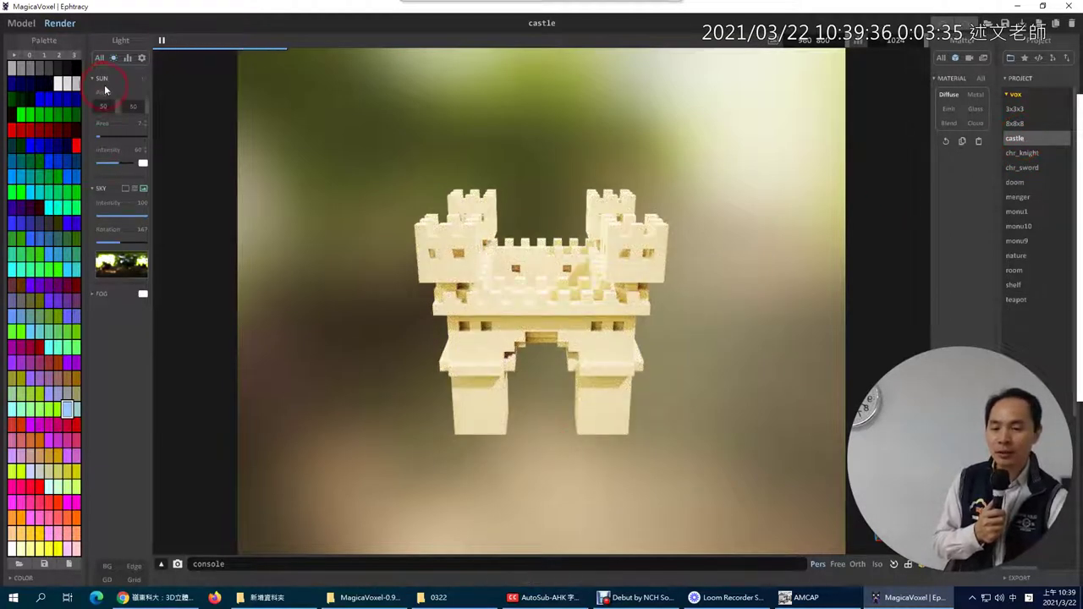
{"action": "left_click", "coordinate": [21, 22]}
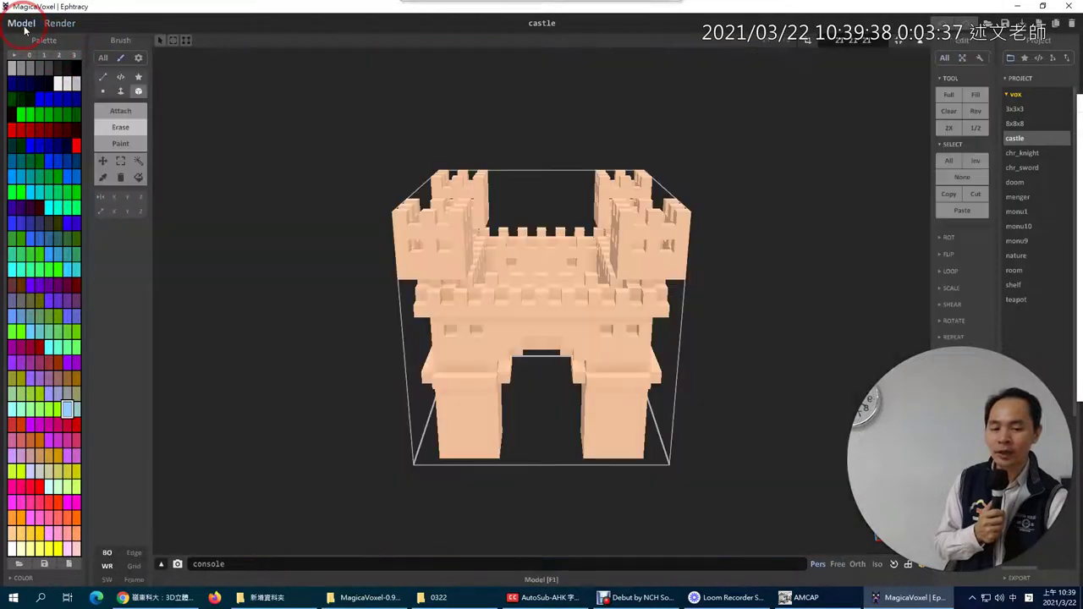
{"action": "scroll", "coordinate": [411, 352], "scroll_direction": "up", "scroll_amount": 2}
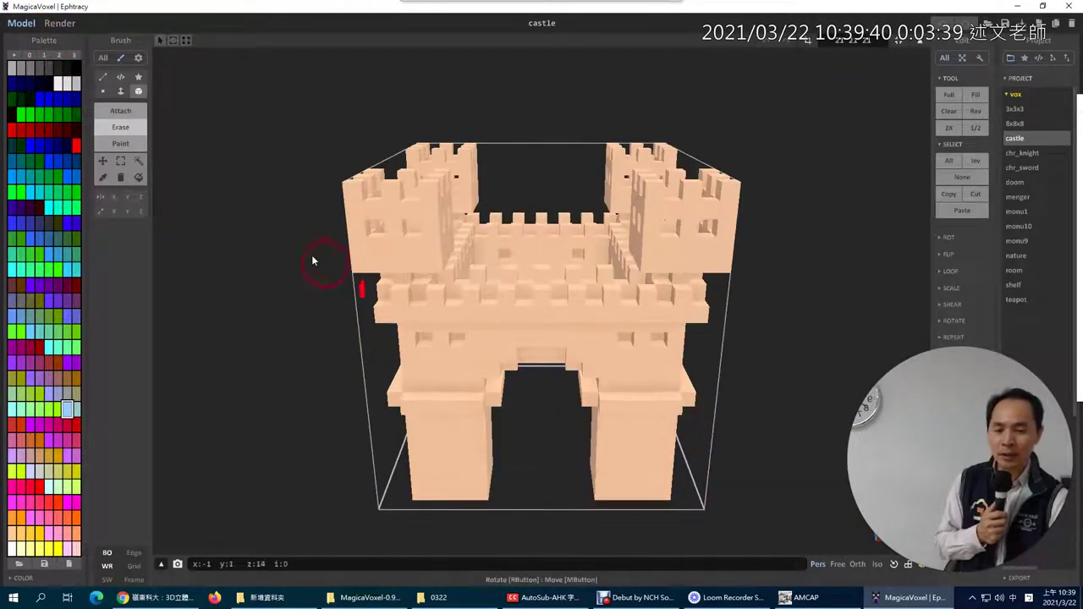
Step: Examine the colour palette and the brush options, including the brush shapes and the Attach, Erase and Paint modes
{"action": "left_click", "coordinate": [100, 59]}
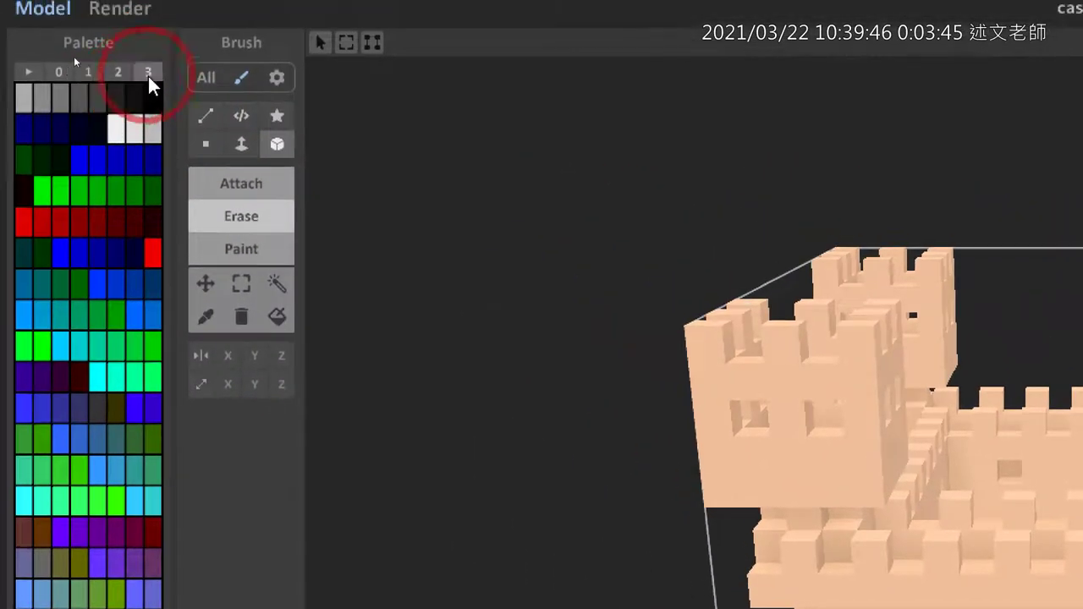
{"action": "left_click", "coordinate": [242, 81]}
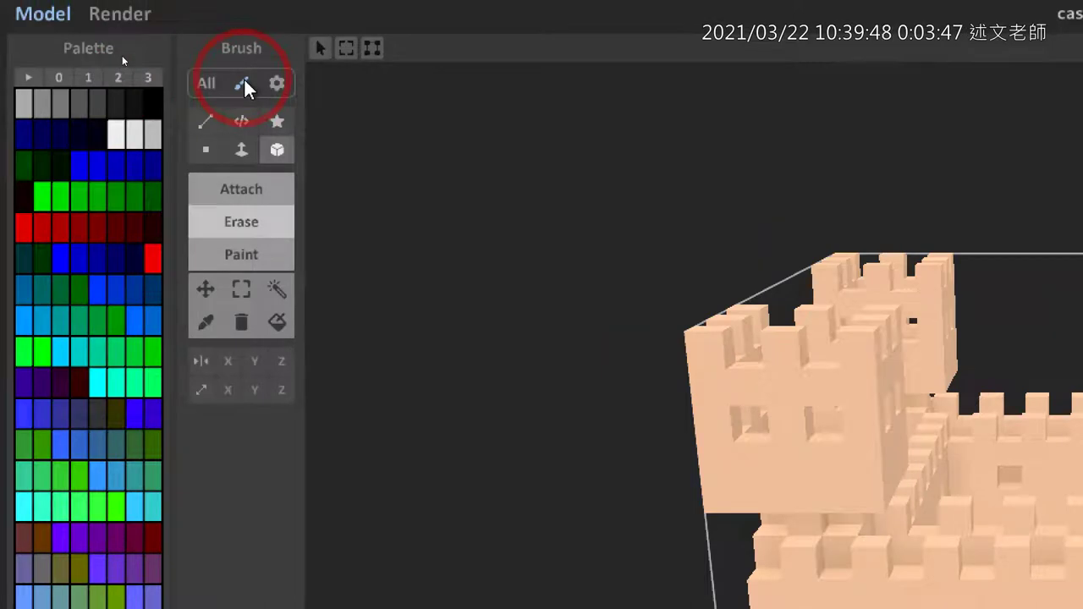
{"action": "left_click", "coordinate": [243, 149]}
{"action": "left_click", "coordinate": [258, 192]}
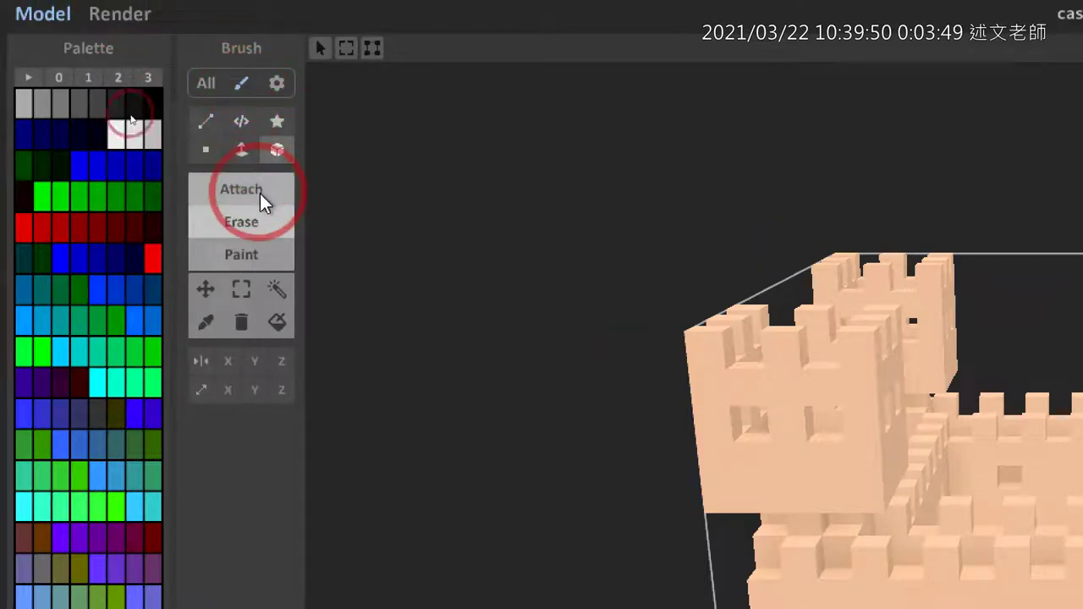
{"action": "left_click", "coordinate": [266, 222]}
{"action": "left_click", "coordinate": [266, 252]}
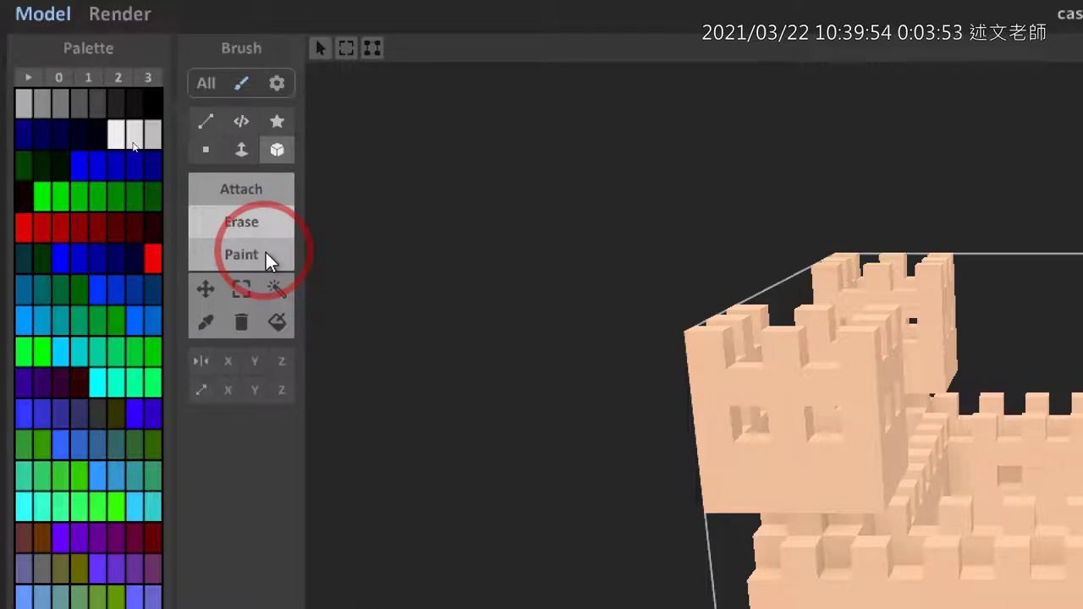
{"action": "left_click", "coordinate": [256, 190]}
{"action": "left_click", "coordinate": [206, 150]}
{"action": "left_click", "coordinate": [235, 129]}
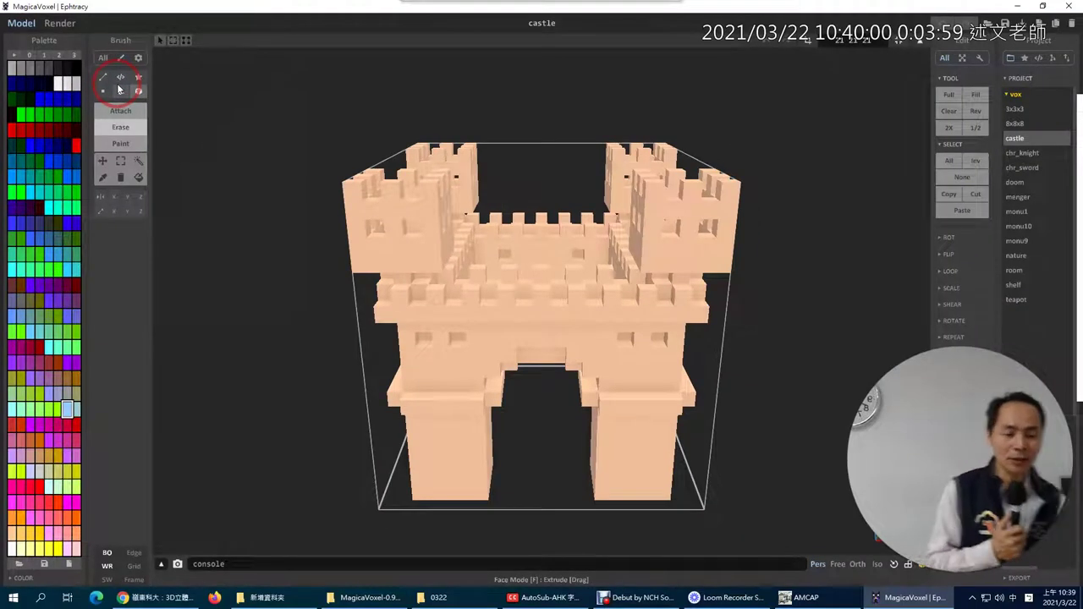
Step: Load the 3x3x3 and 8x8x8 sample projects in model mode
{"action": "left_click", "coordinate": [1016, 109]}
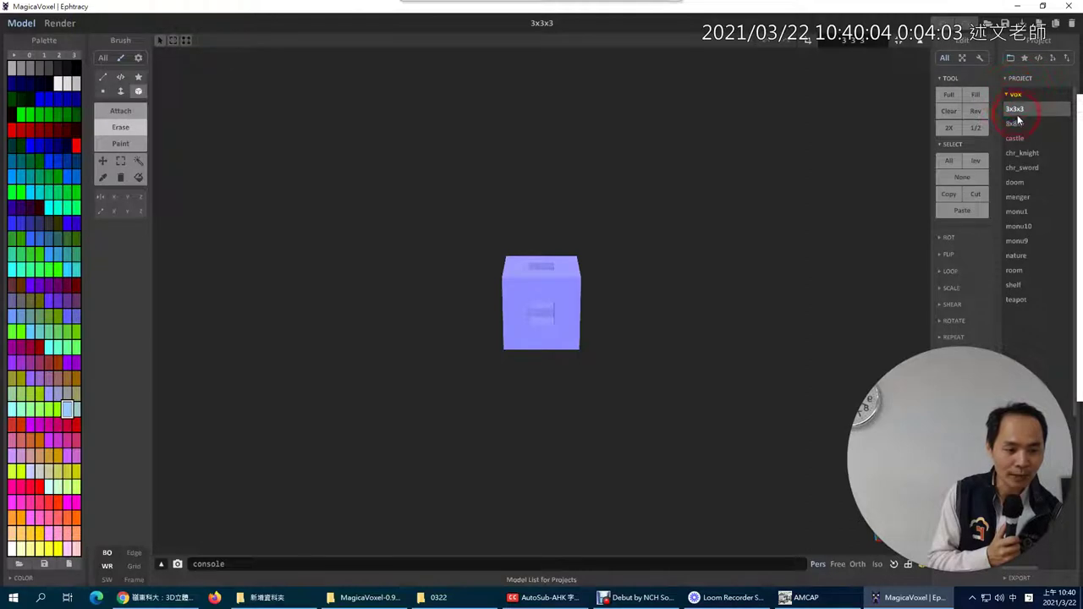
{"action": "left_click", "coordinate": [1016, 124]}
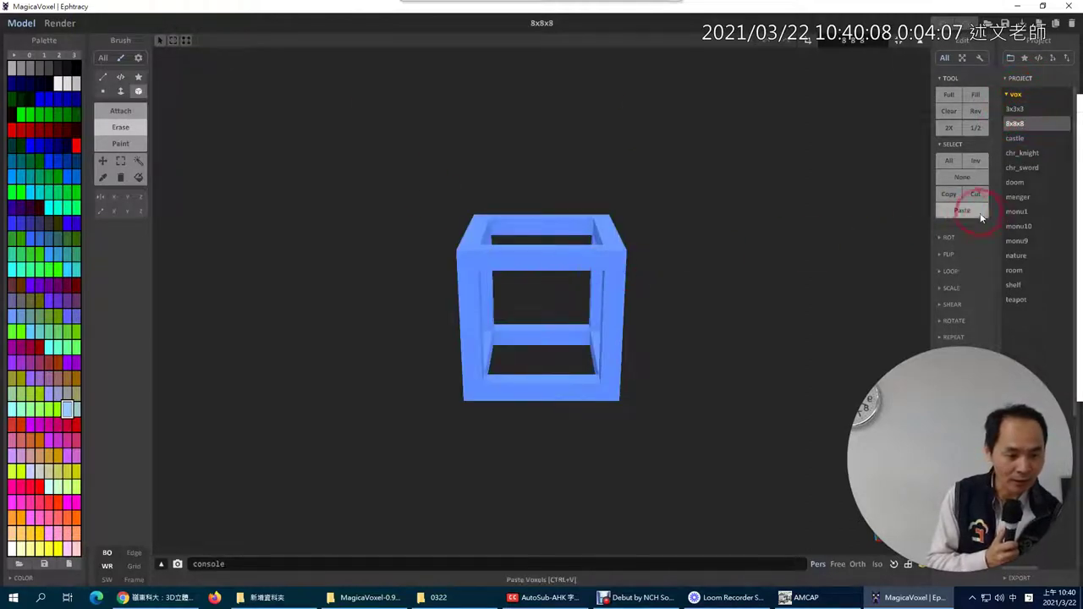
{"action": "scroll", "coordinate": [970, 215], "scroll_direction": "down", "scroll_amount": 4}
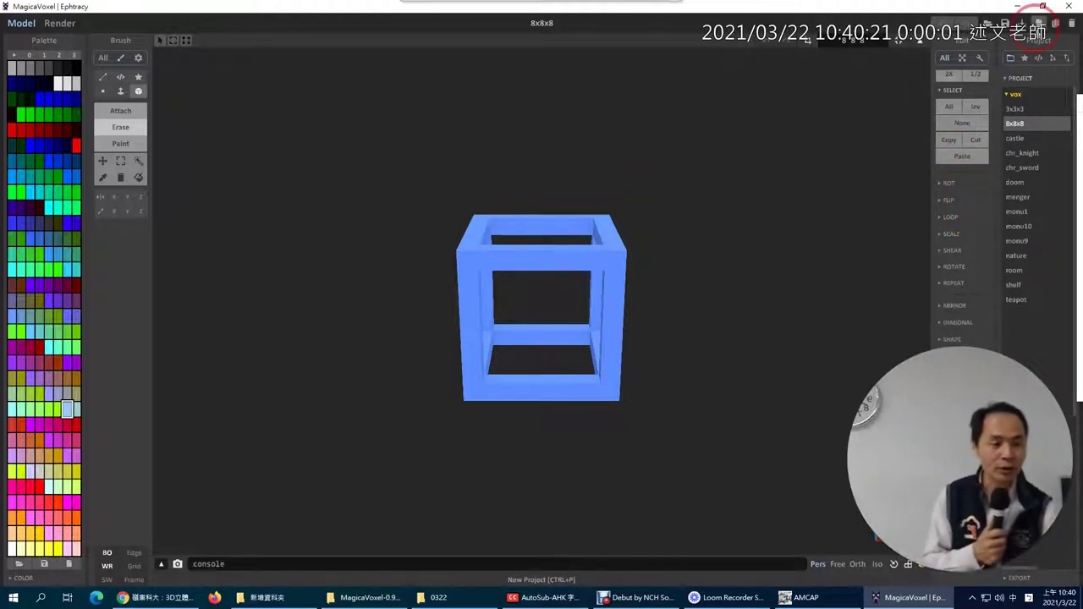
Step: Create a new project and carve two nested rectangular recesses into the cube's front face with the box Erase brush
{"action": "left_click", "coordinate": [1038, 22]}
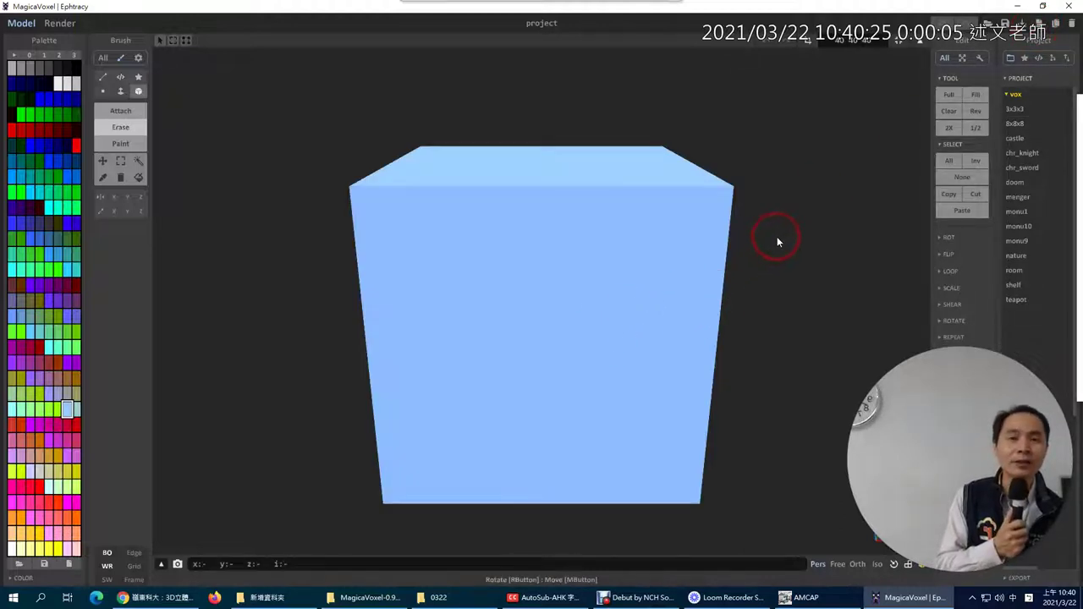
{"action": "mouse_move", "coordinate": [777, 238]}
{"action": "right_mouse_down"}
{"action": "mouse_move", "coordinate": [778, 270]}
{"action": "mouse_move", "coordinate": [703, 249]}
{"action": "mouse_move", "coordinate": [774, 235]}
{"action": "mouse_move", "coordinate": [798, 212]}
{"action": "right_mouse_up"}
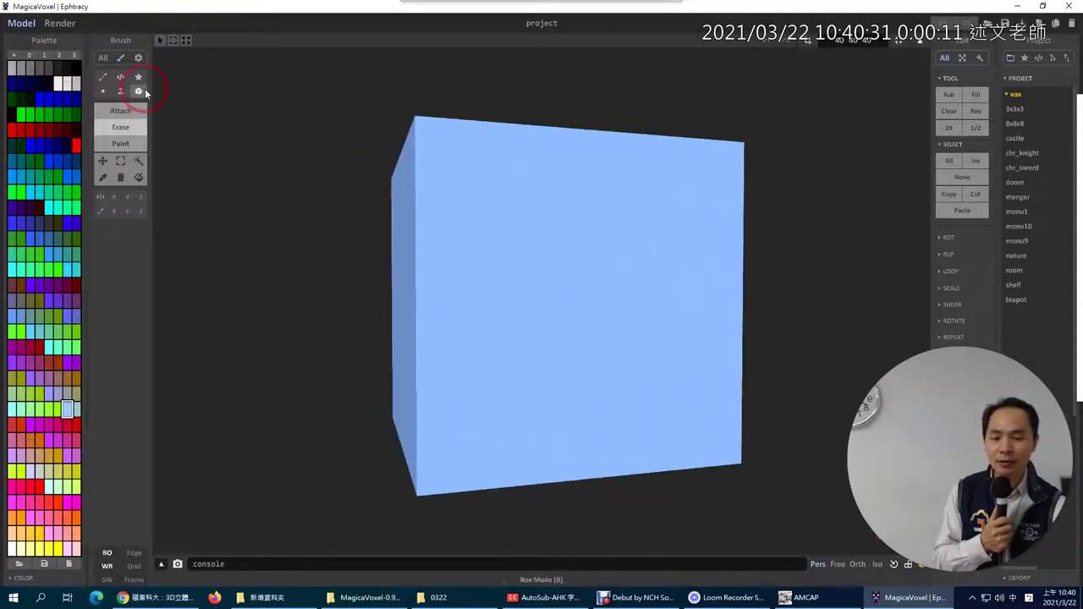
{"action": "left_click", "coordinate": [118, 129]}
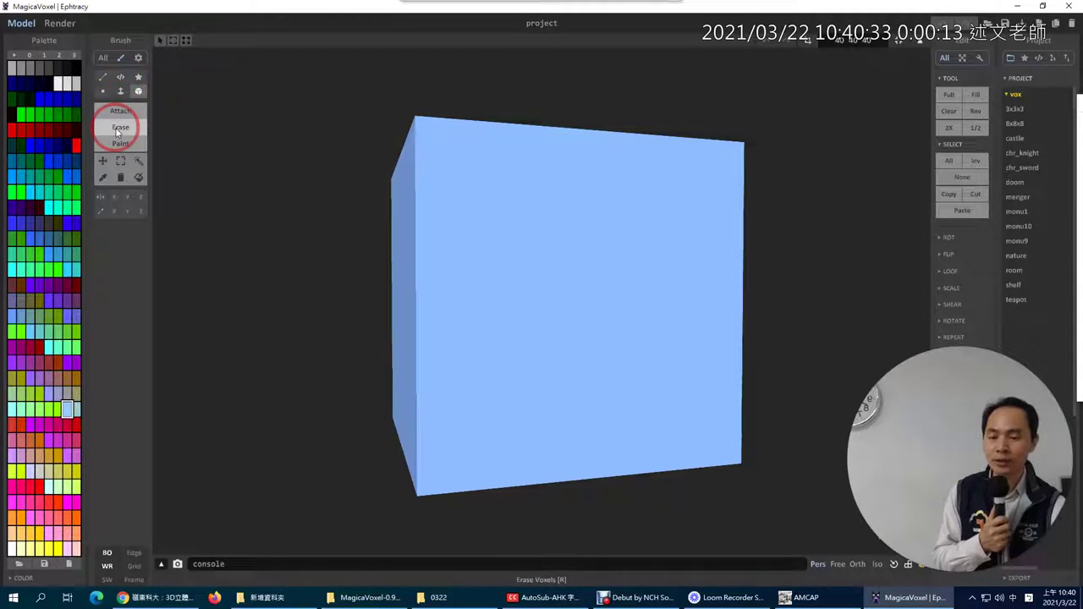
{"action": "mouse_move", "coordinate": [476, 157]}
{"action": "left_mouse_down"}
{"action": "mouse_move", "coordinate": [692, 166]}
{"action": "mouse_move", "coordinate": [695, 427]}
{"action": "left_mouse_up"}
{"action": "right_click_drag", "start_coordinate": [822, 244], "coordinate": [783, 238]}
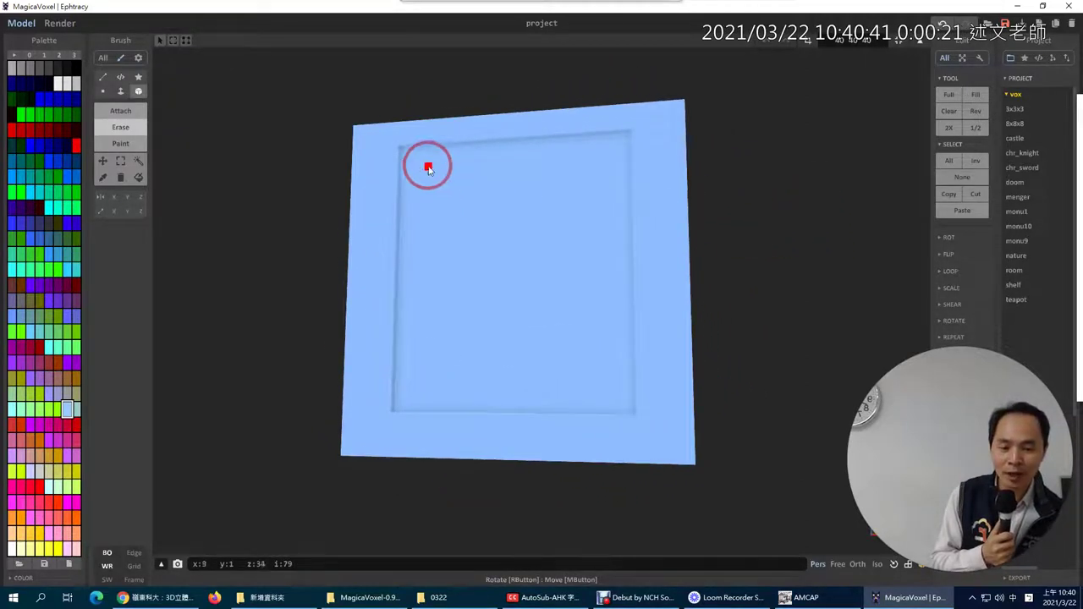
{"action": "mouse_move", "coordinate": [414, 160]}
{"action": "left_mouse_down"}
{"action": "mouse_move", "coordinate": [578, 163]}
{"action": "mouse_move", "coordinate": [602, 235]}
{"action": "mouse_move", "coordinate": [607, 358]}
{"action": "mouse_move", "coordinate": [622, 395]}
{"action": "mouse_move", "coordinate": [617, 387]}
{"action": "left_mouse_up"}
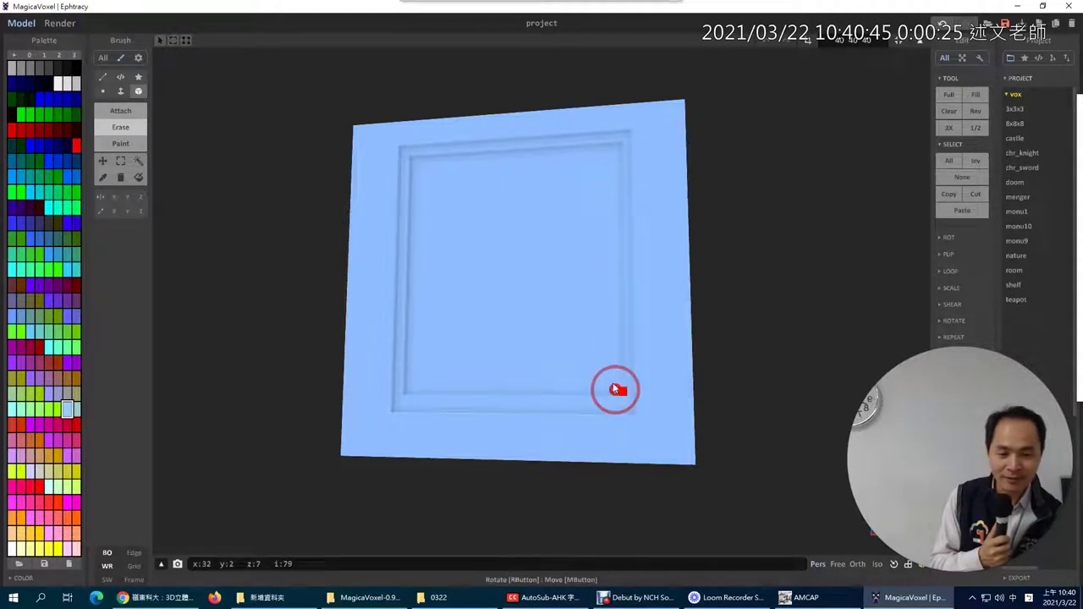
Step: Erase two rectangular windows, a smaller central rectangle and a row of four small squares inside the inner recess
{"action": "mouse_move", "coordinate": [430, 173]}
{"action": "left_mouse_down"}
{"action": "mouse_move", "coordinate": [588, 356]}
{"action": "mouse_move", "coordinate": [539, 194]}
{"action": "mouse_move", "coordinate": [486, 194]}
{"action": "mouse_move", "coordinate": [601, 193]}
{"action": "mouse_move", "coordinate": [585, 181]}
{"action": "left_mouse_up"}
{"action": "mouse_move", "coordinate": [511, 260]}
{"action": "left_mouse_down"}
{"action": "mouse_move", "coordinate": [530, 252]}
{"action": "mouse_move", "coordinate": [536, 264]}
{"action": "left_mouse_up"}
{"action": "mouse_move", "coordinate": [429, 304]}
{"action": "left_mouse_down"}
{"action": "mouse_move", "coordinate": [486, 347]}
{"action": "mouse_move", "coordinate": [450, 324]}
{"action": "mouse_move", "coordinate": [578, 303]}
{"action": "mouse_move", "coordinate": [597, 321]}
{"action": "left_mouse_up"}
Step: Paint the two upper rectangular windows dark blue with the Paint brush
{"action": "mouse_move", "coordinate": [779, 287]}
{"action": "right_mouse_down"}
{"action": "mouse_move", "coordinate": [757, 291]}
{"action": "mouse_move", "coordinate": [784, 276]}
{"action": "mouse_move", "coordinate": [762, 288]}
{"action": "right_mouse_up"}
{"action": "left_click", "coordinate": [127, 111]}
{"action": "left_click", "coordinate": [139, 177]}
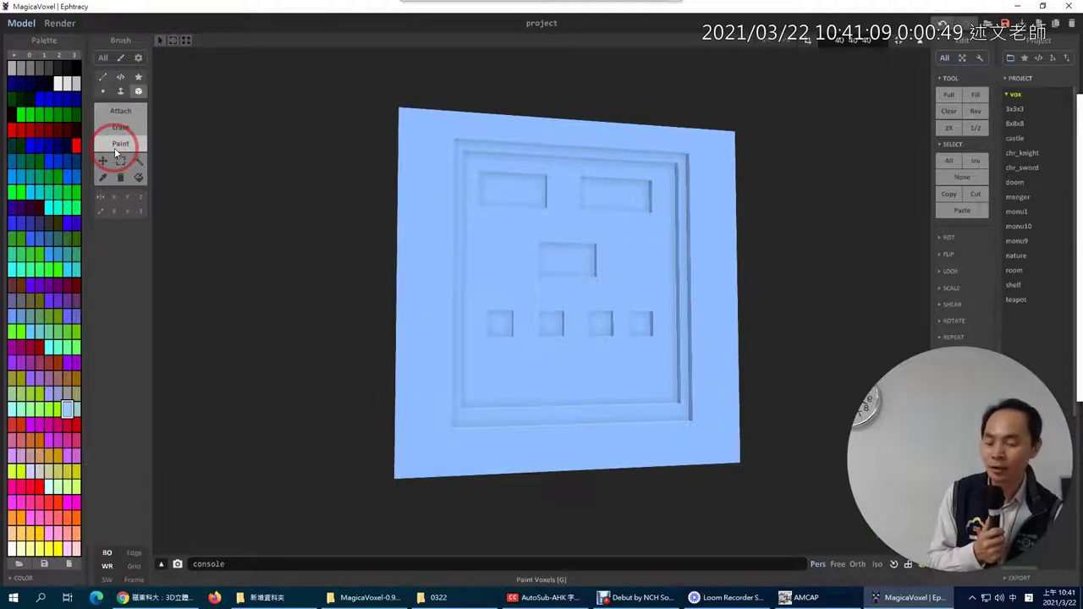
{"action": "left_click", "coordinate": [68, 164]}
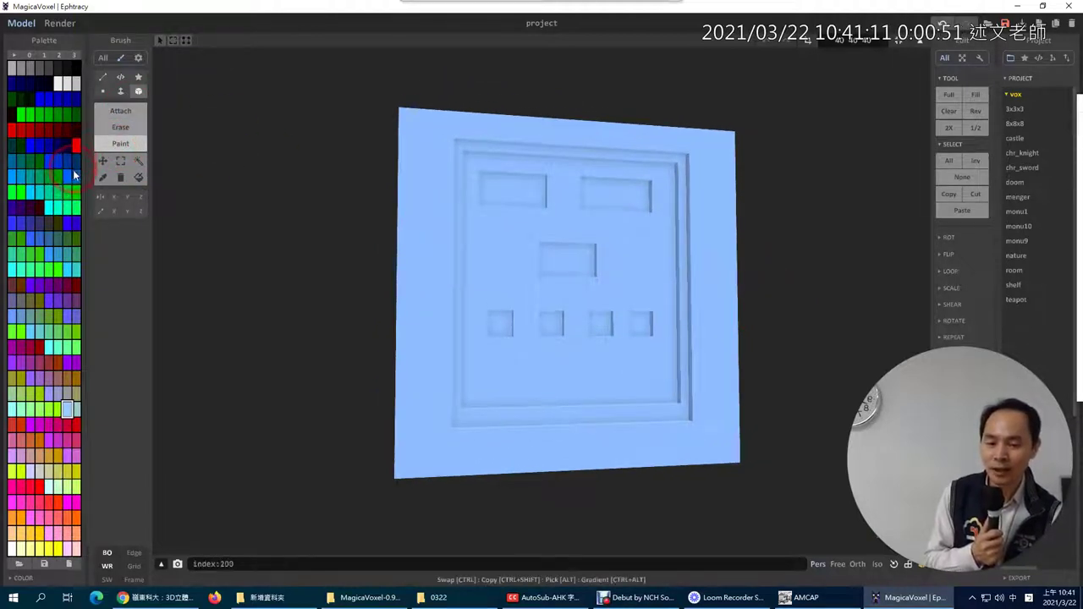
{"action": "mouse_move", "coordinate": [483, 179]}
{"action": "left_mouse_down"}
{"action": "mouse_move", "coordinate": [535, 180]}
{"action": "mouse_move", "coordinate": [547, 205]}
{"action": "mouse_move", "coordinate": [583, 182]}
{"action": "mouse_move", "coordinate": [634, 186]}
{"action": "mouse_move", "coordinate": [647, 212]}
{"action": "left_mouse_up"}
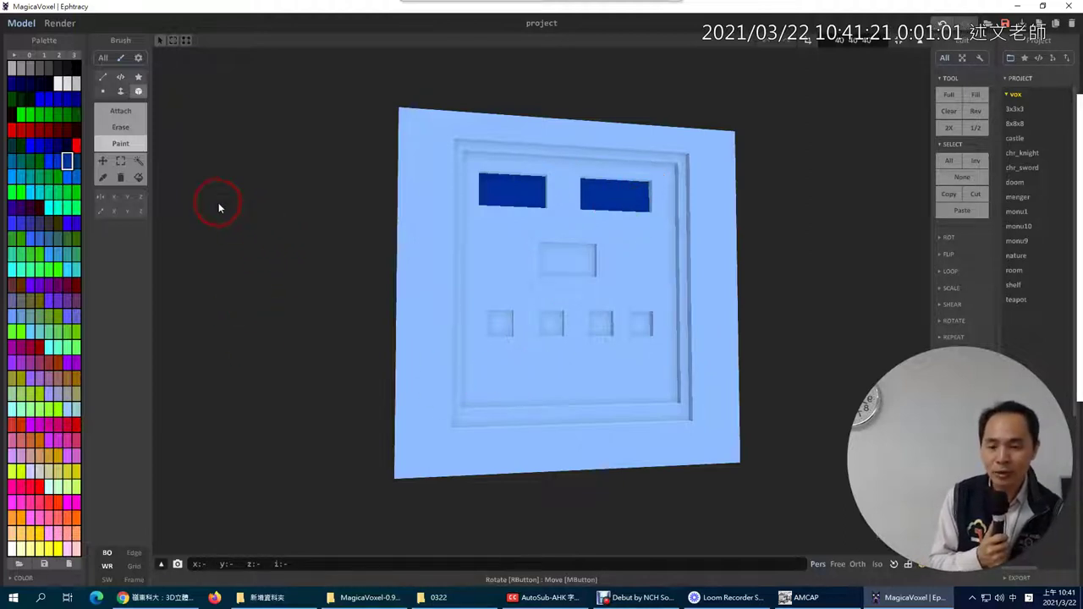
Step: Shift the carved front pattern downward within the cube with the Move tool
{"action": "left_click", "coordinate": [103, 162]}
{"action": "left_click_drag", "start_coordinate": [424, 247], "coordinate": [558, 189]}
{"action": "right_click_drag", "start_coordinate": [559, 189], "coordinate": [596, 218]}
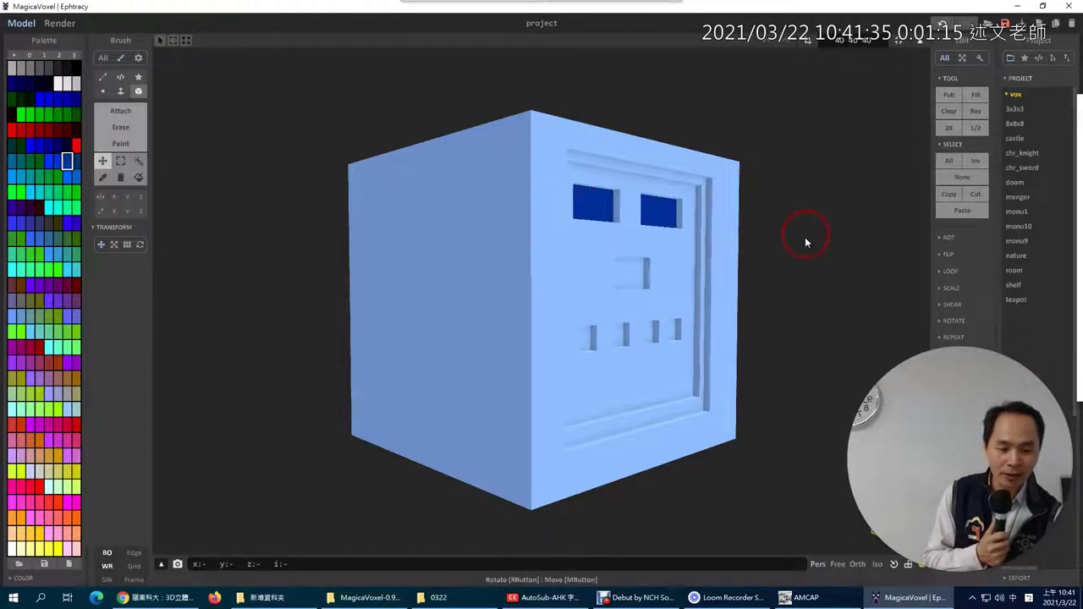
{"action": "right_click_drag", "start_coordinate": [788, 290], "coordinate": [739, 297]}
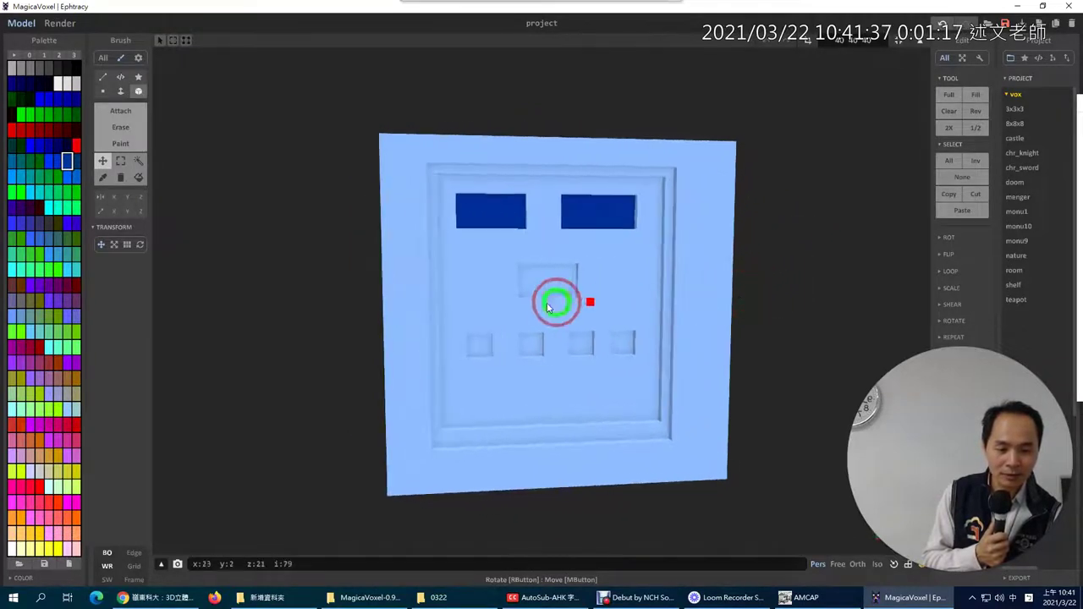
{"action": "right_click_drag", "start_coordinate": [546, 279], "coordinate": [550, 292]}
{"action": "mouse_move", "coordinate": [549, 292]}
{"action": "left_mouse_down"}
{"action": "mouse_move", "coordinate": [554, 452]}
{"action": "mouse_move", "coordinate": [554, 298]}
{"action": "left_mouse_up"}
Step: Box-select the left dark blue window's voxels, shift them horizontally with the Move tool and inspect them from both sides
{"action": "left_click", "coordinate": [120, 161]}
{"action": "left_click_drag", "start_coordinate": [458, 216], "coordinate": [515, 251]}
{"action": "left_click", "coordinate": [103, 162]}
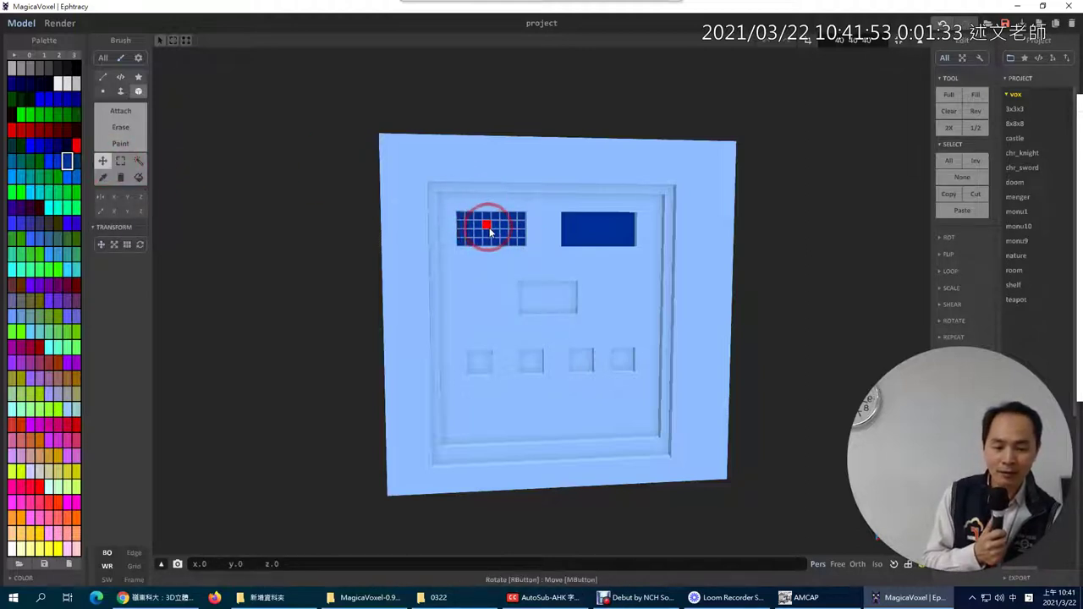
{"action": "left_click_drag", "start_coordinate": [491, 234], "coordinate": [480, 234]}
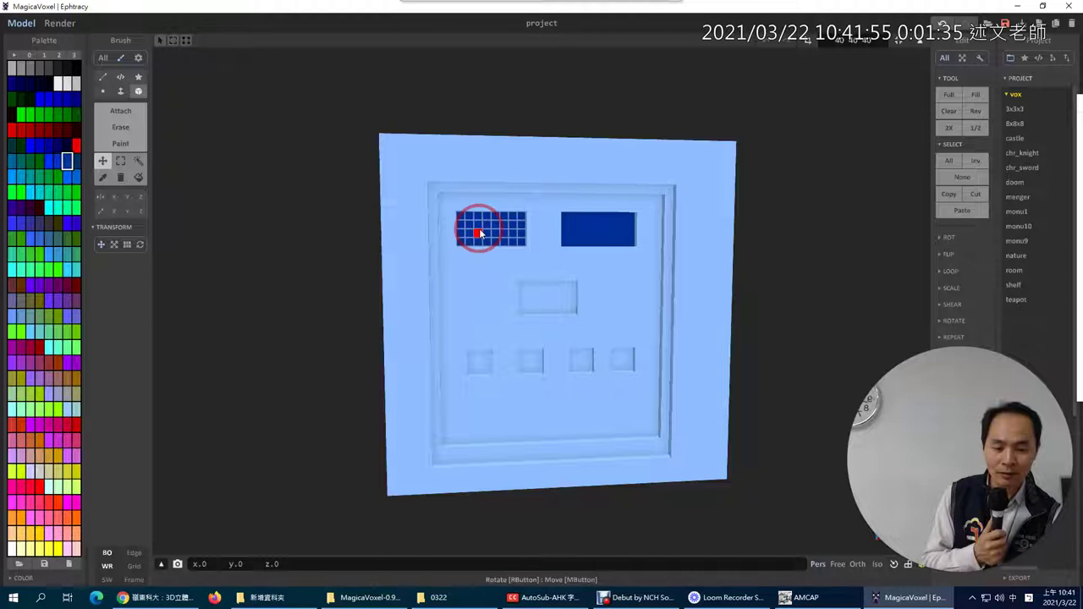
{"action": "right_click_drag", "start_coordinate": [755, 245], "coordinate": [811, 248]}
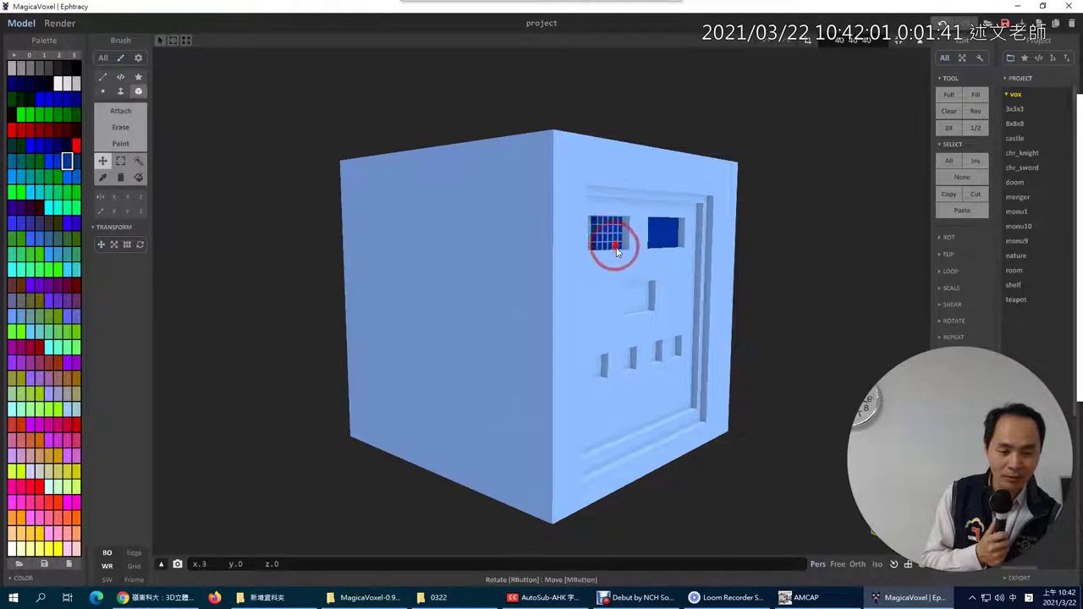
{"action": "right_click_drag", "start_coordinate": [890, 256], "coordinate": [766, 268]}
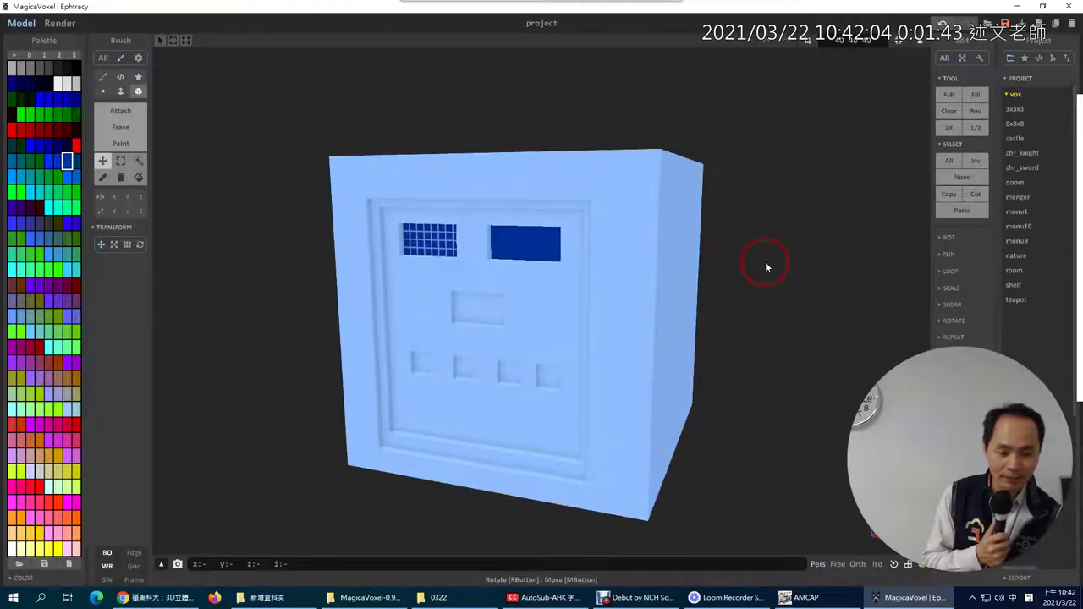
Step: Expand the Shape options and review the available editing and brush tools
{"action": "left_click", "coordinate": [457, 298]}
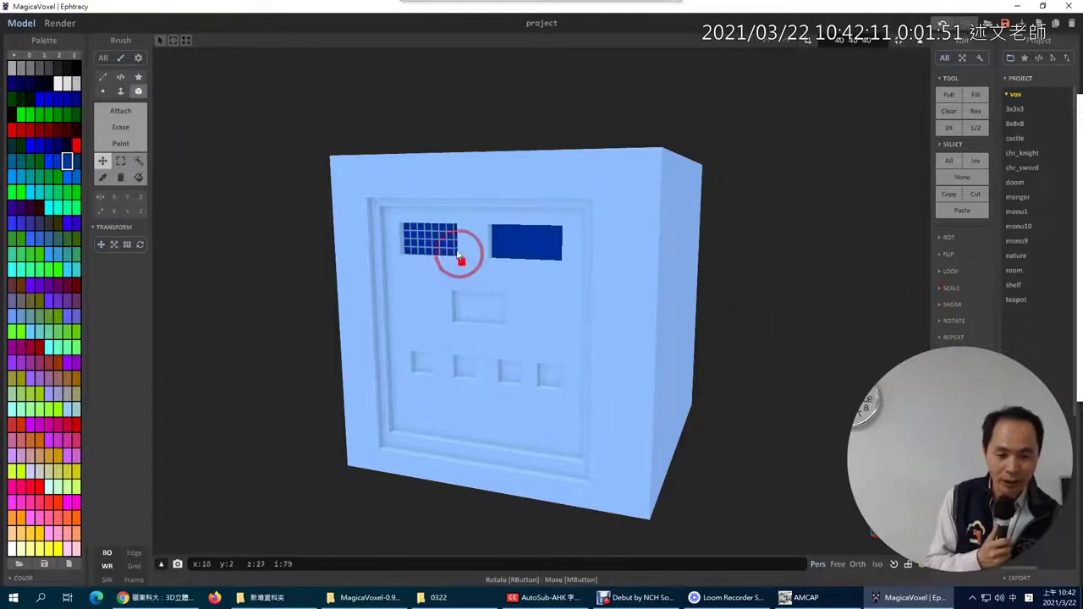
{"action": "left_click_drag", "start_coordinate": [956, 418], "coordinate": [61, 491]}
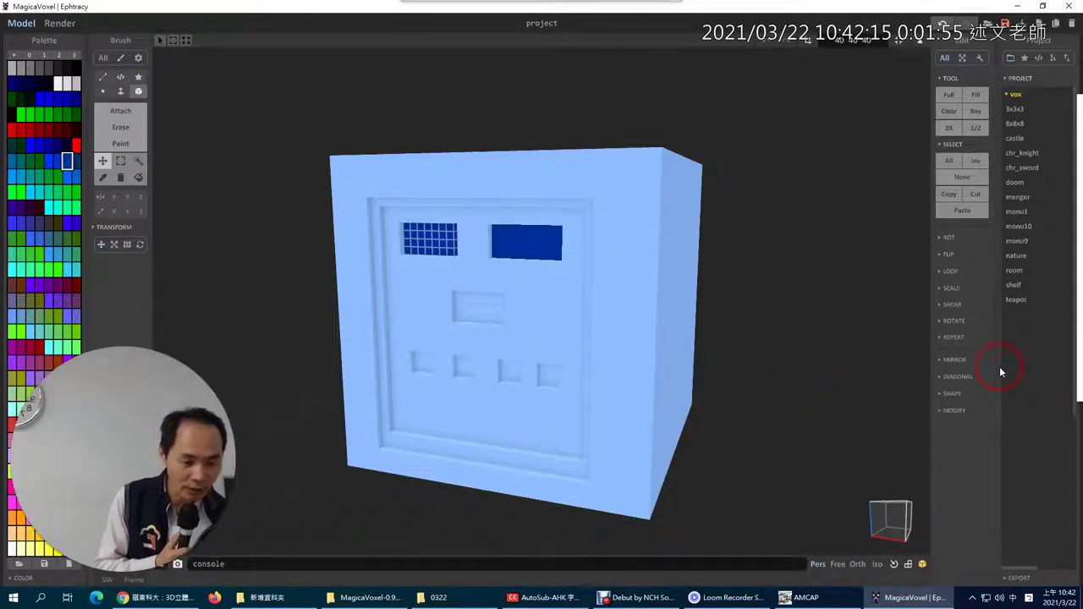
{"action": "left_click", "coordinate": [940, 395]}
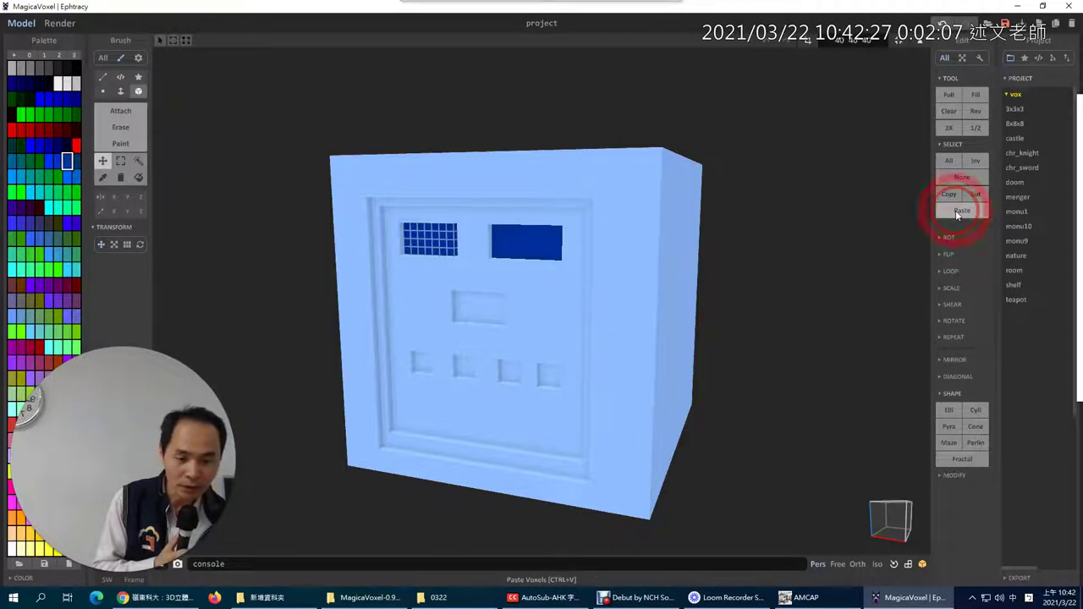
{"action": "left_click", "coordinate": [123, 144]}
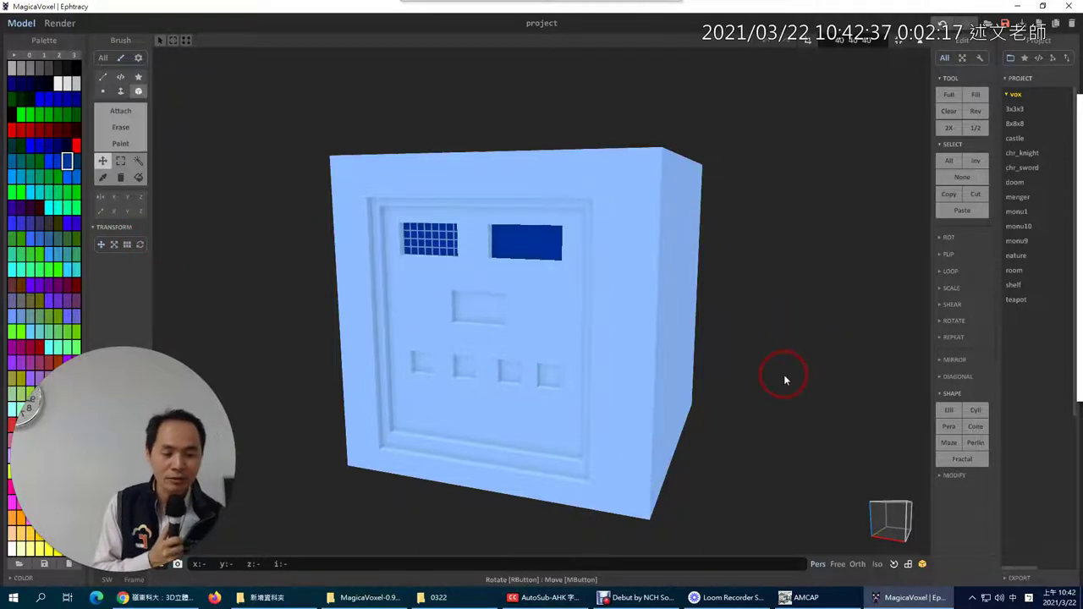
Step: Render the carved cube from an angle and return to model mode
{"action": "right_click_drag", "start_coordinate": [785, 376], "coordinate": [855, 357]}
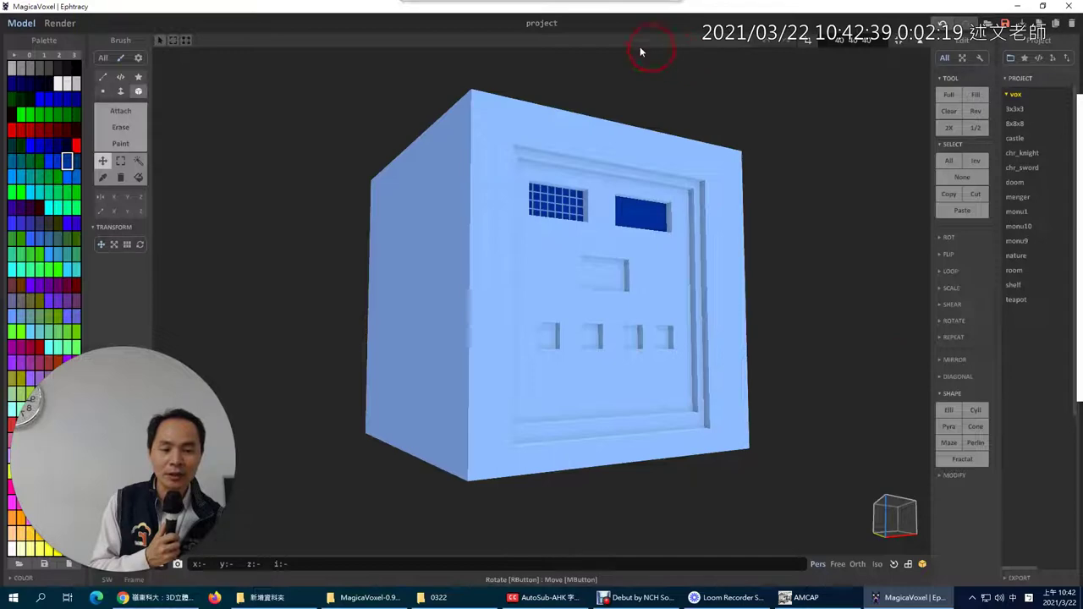
{"action": "left_click", "coordinate": [61, 27]}
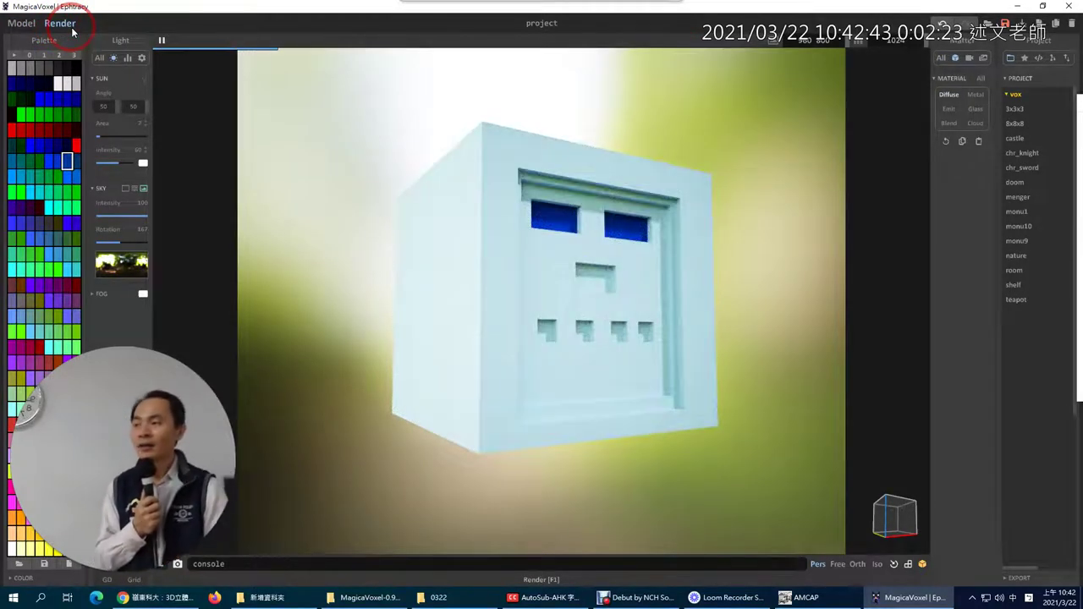
{"action": "left_click", "coordinate": [21, 23]}
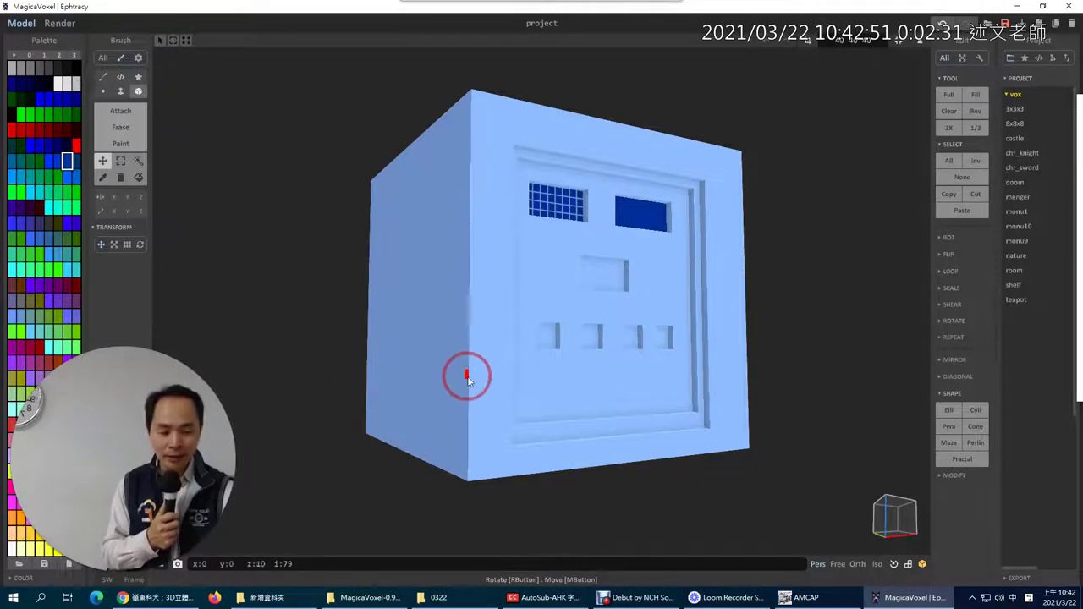
Step: Switch to the course page in Chrome and review the MagicaVoxel lesson list
{"action": "left_click", "coordinate": [173, 598]}
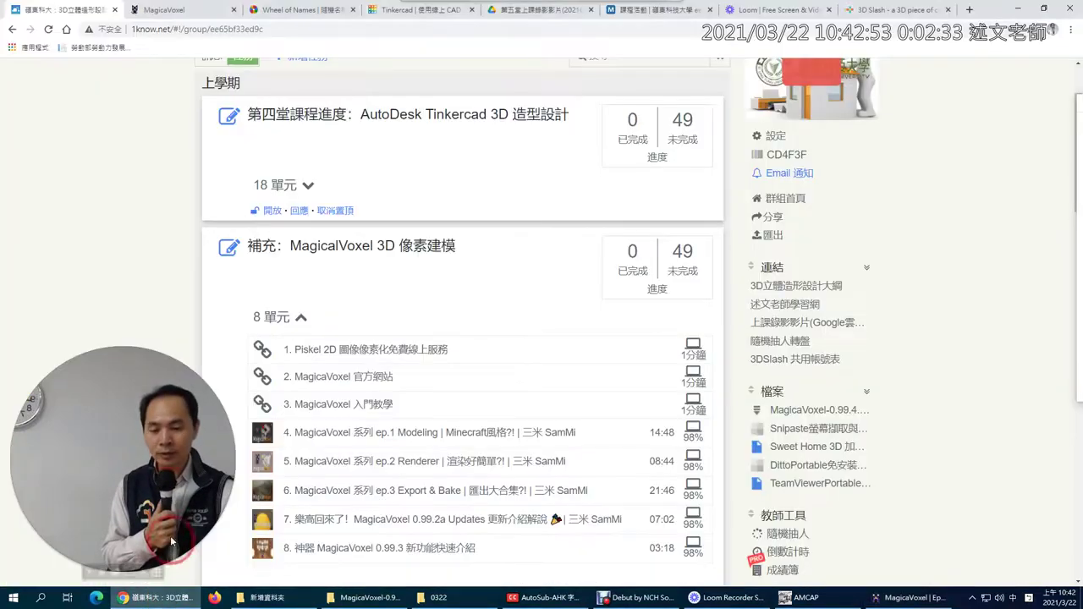
{"action": "scroll", "coordinate": [433, 373], "scroll_direction": "down", "scroll_amount": 3}
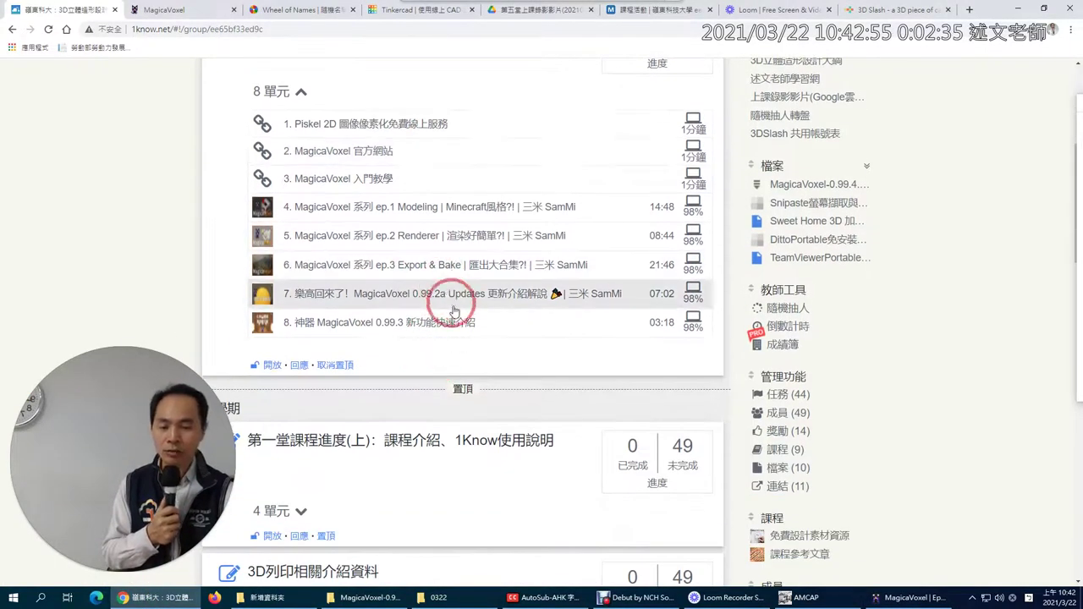